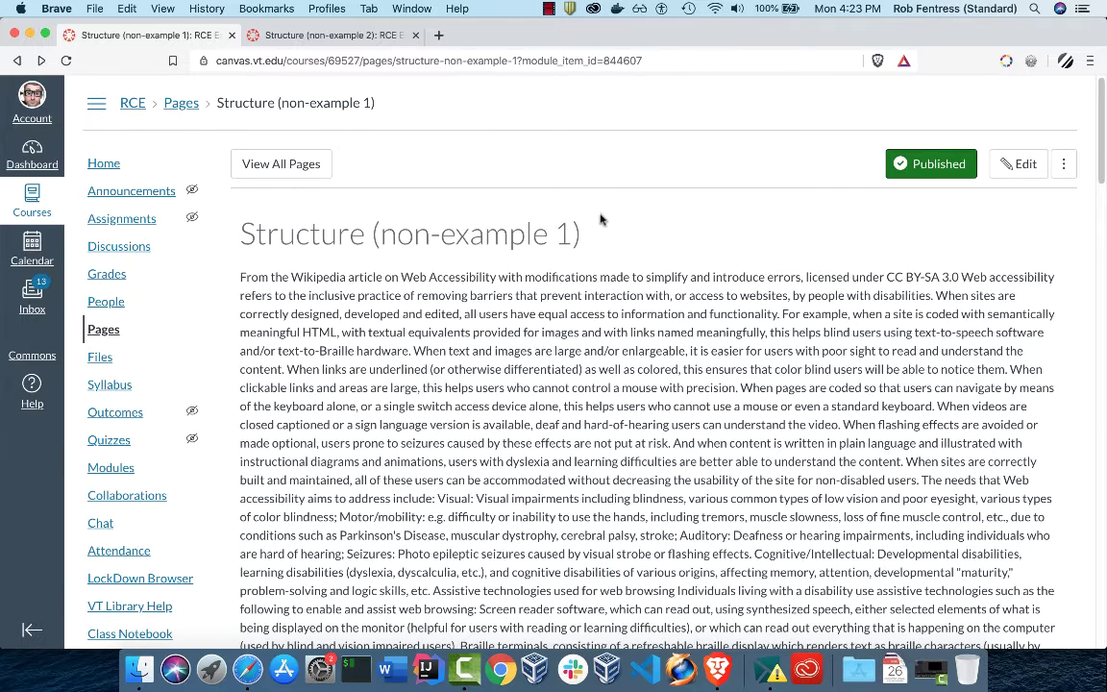
- Look through the whole "Structure (non-example 1)" page to examine how its text is structured
scroll(593, 233, "down", 10)
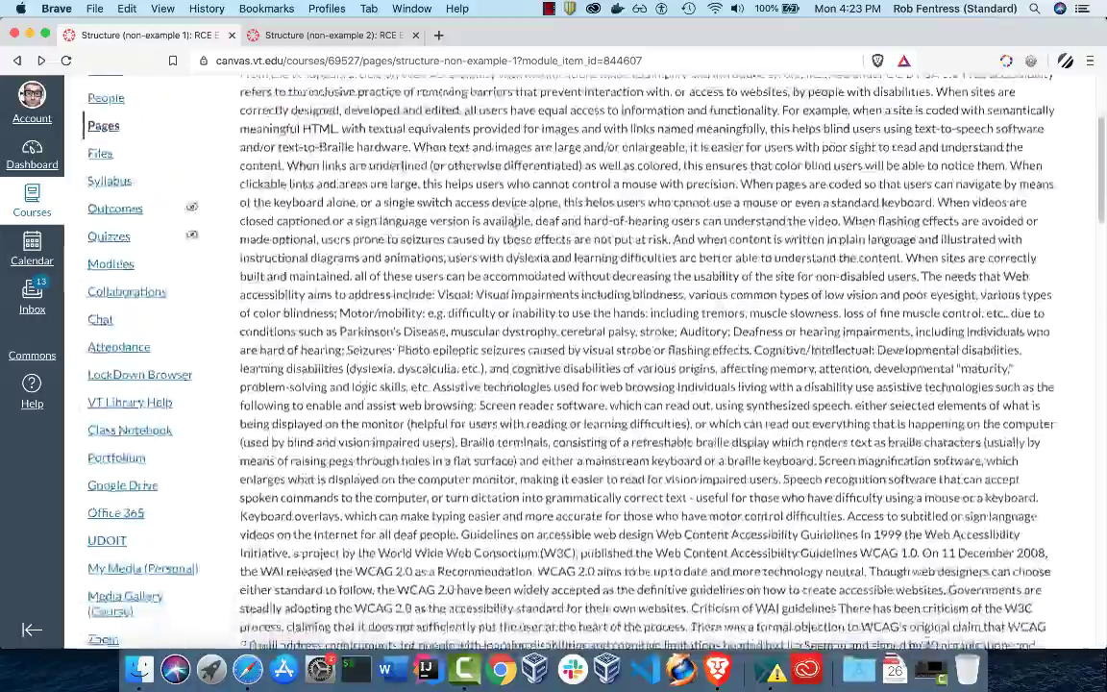
scroll(516, 226, "down", 15)
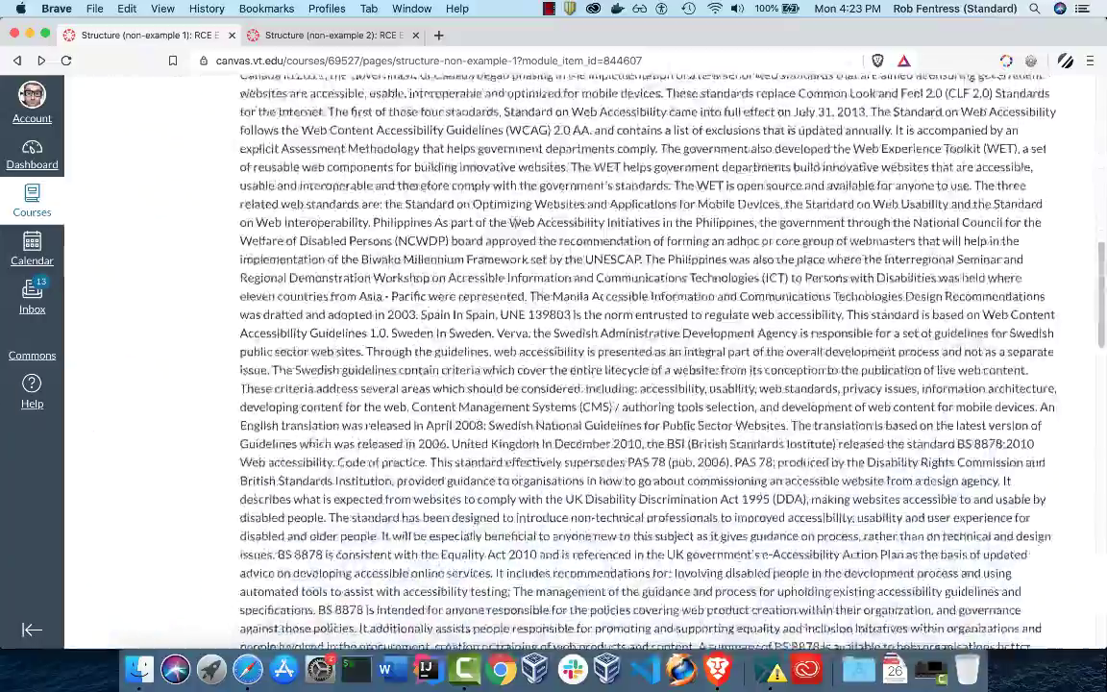
scroll(516, 228, "down", 15)
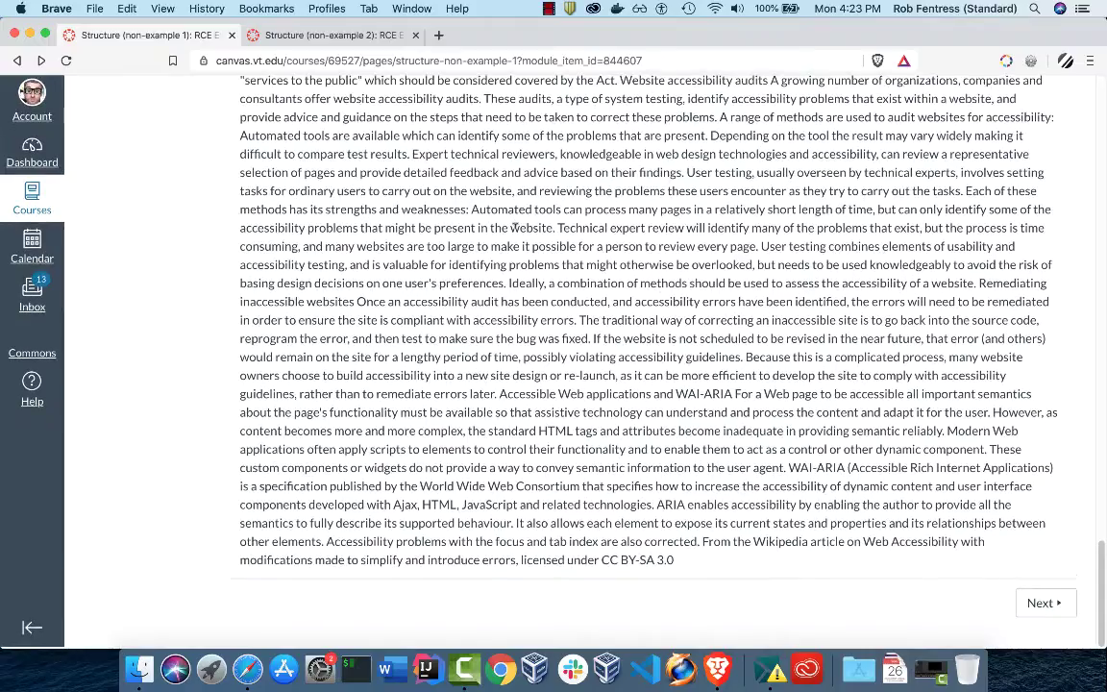
scroll(515, 227, "up", 1)
scroll(516, 227, "up", 20)
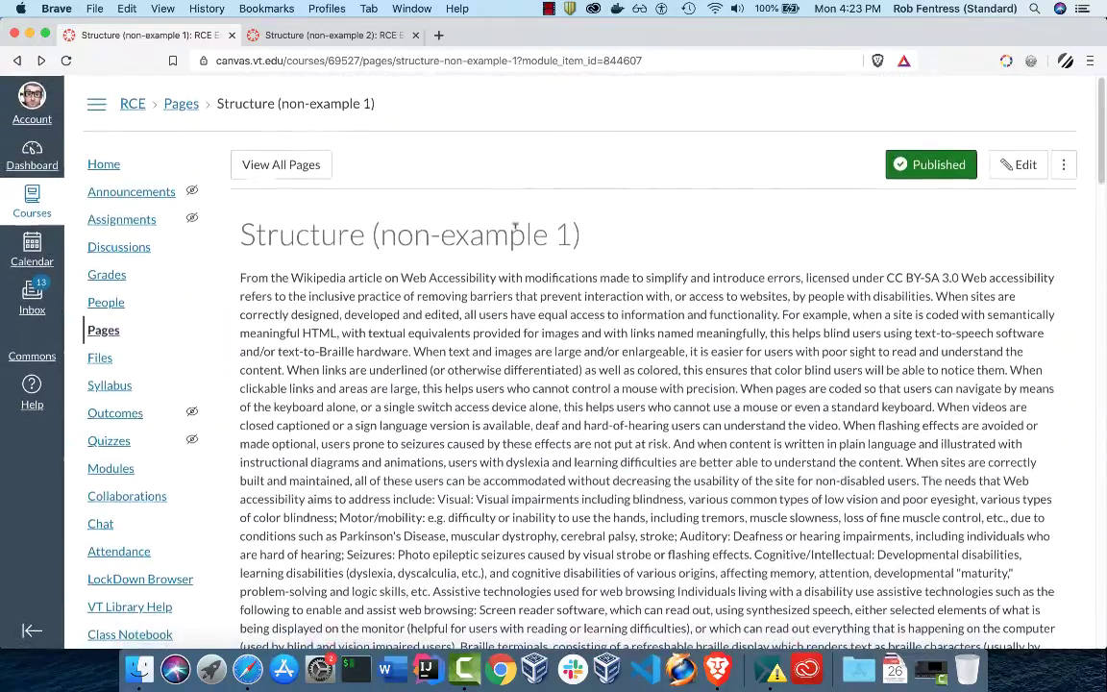
- Examine the "Structure (non-example 2)" page, highlighting the "Website accessibility audits" heading and the asterisk-marked audit methods beneath it
left_click(343, 36)
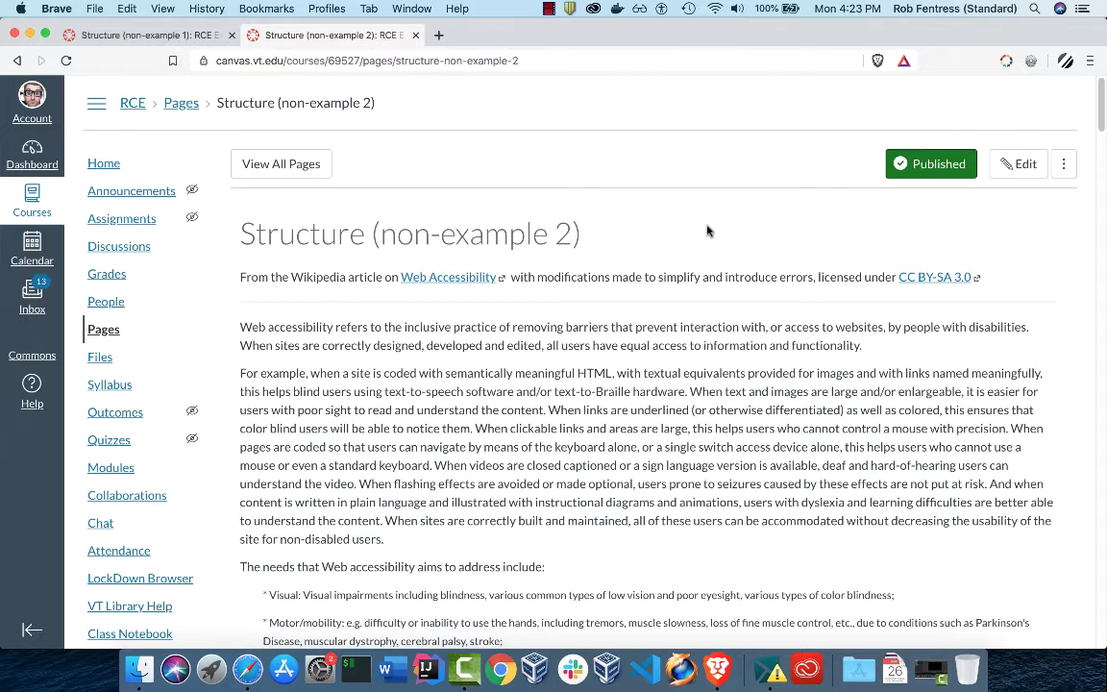
scroll(702, 230, "down", 8)
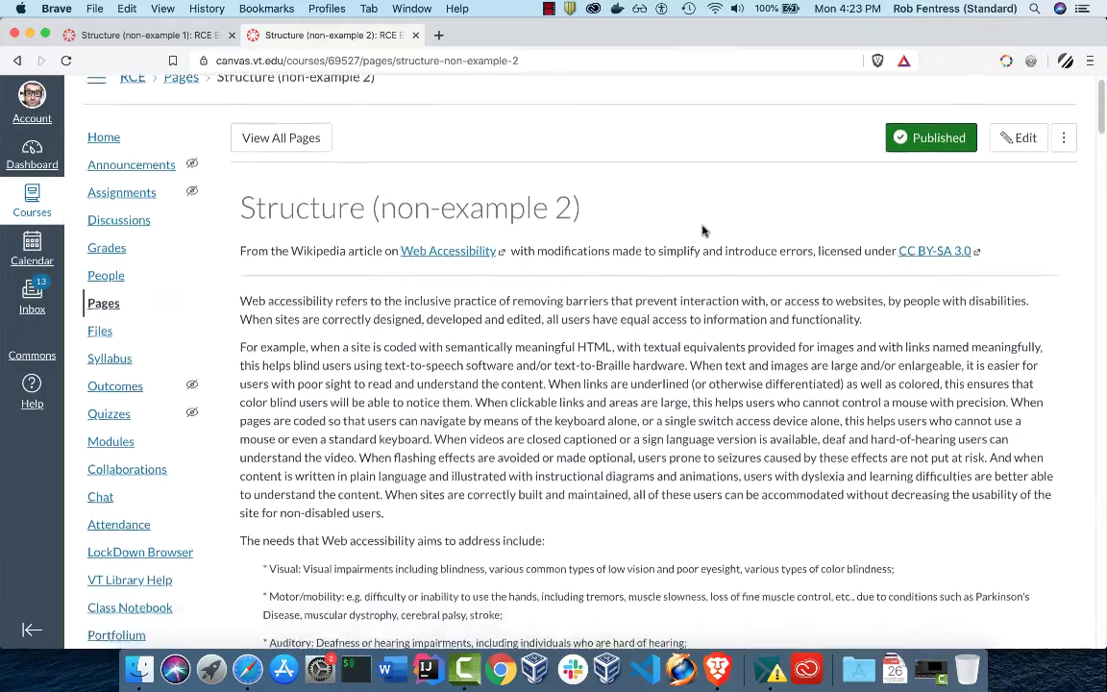
scroll(702, 231, "down", 20)
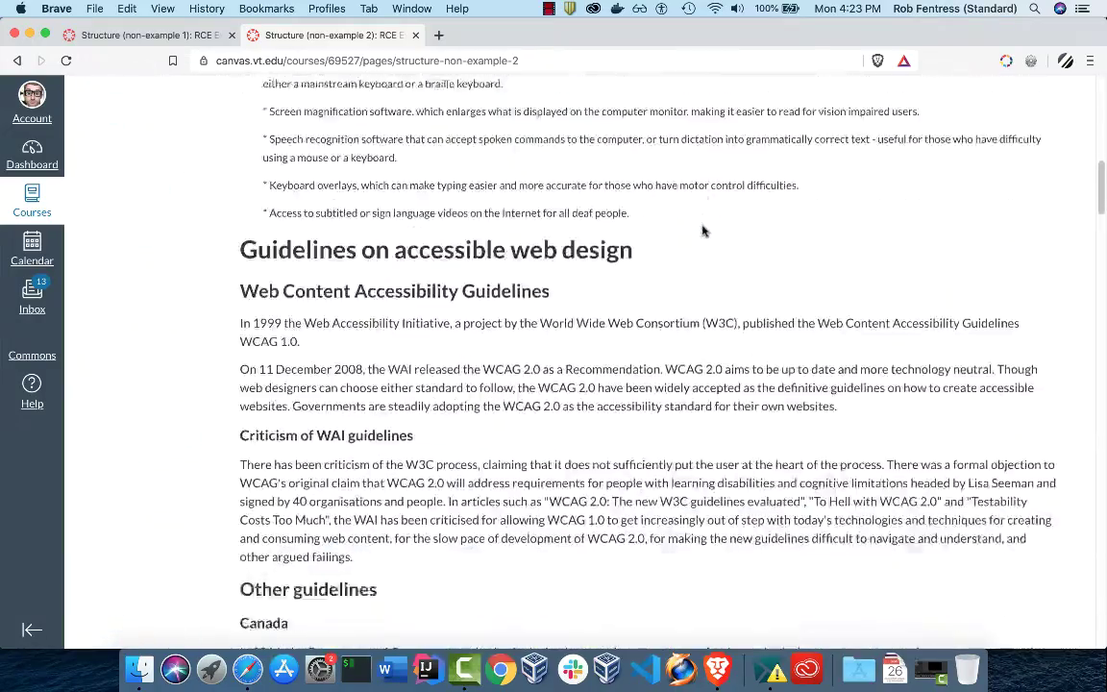
scroll(703, 231, "down", 20)
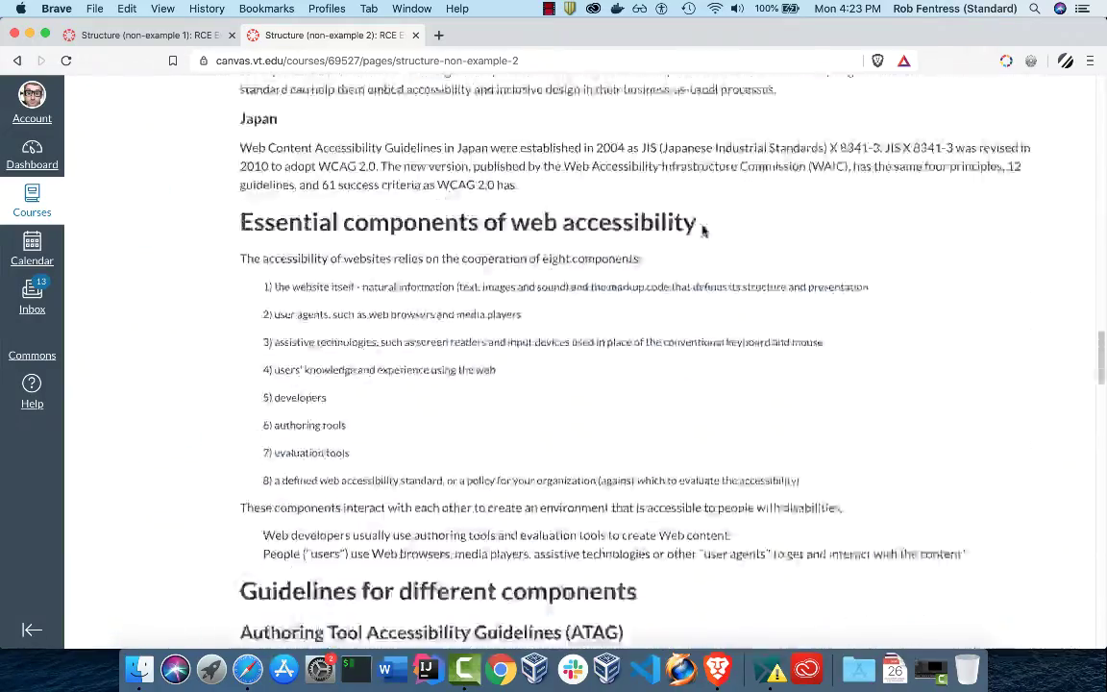
scroll(702, 231, "down", 20)
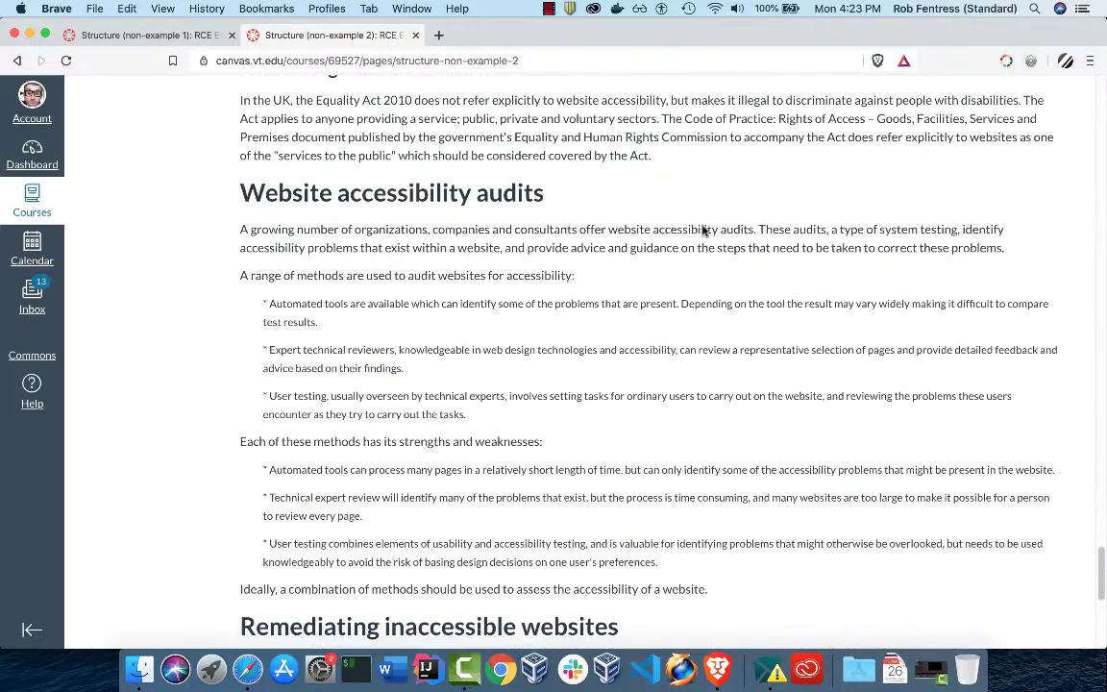
triple_click(479, 190)
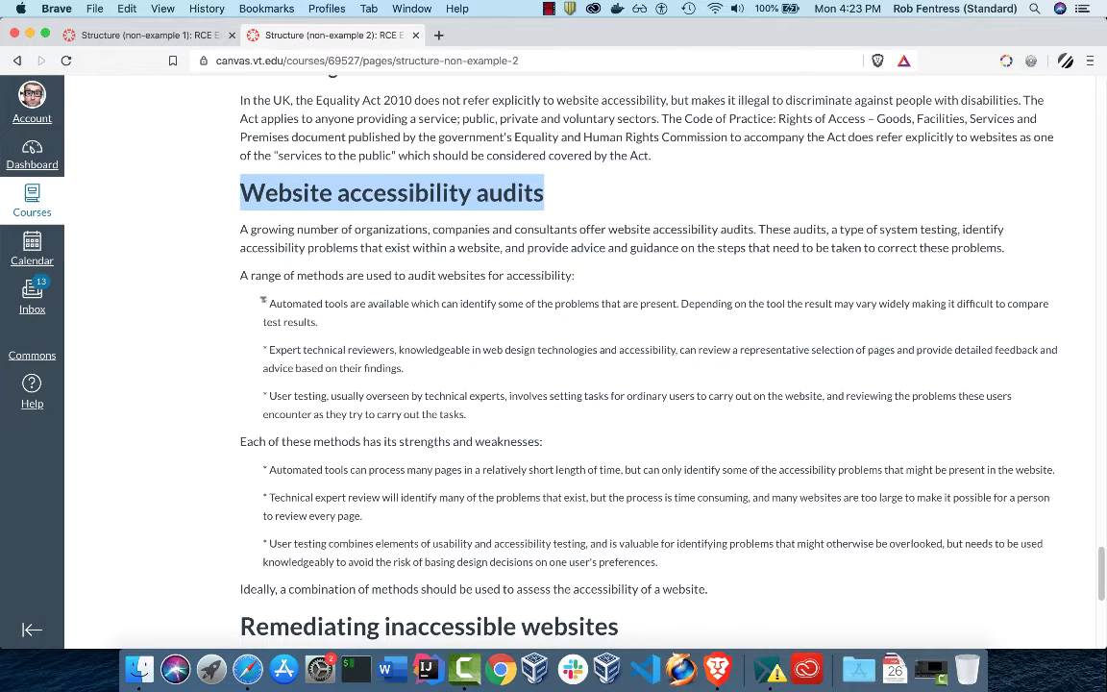
left_click_drag(263, 299, 346, 414)
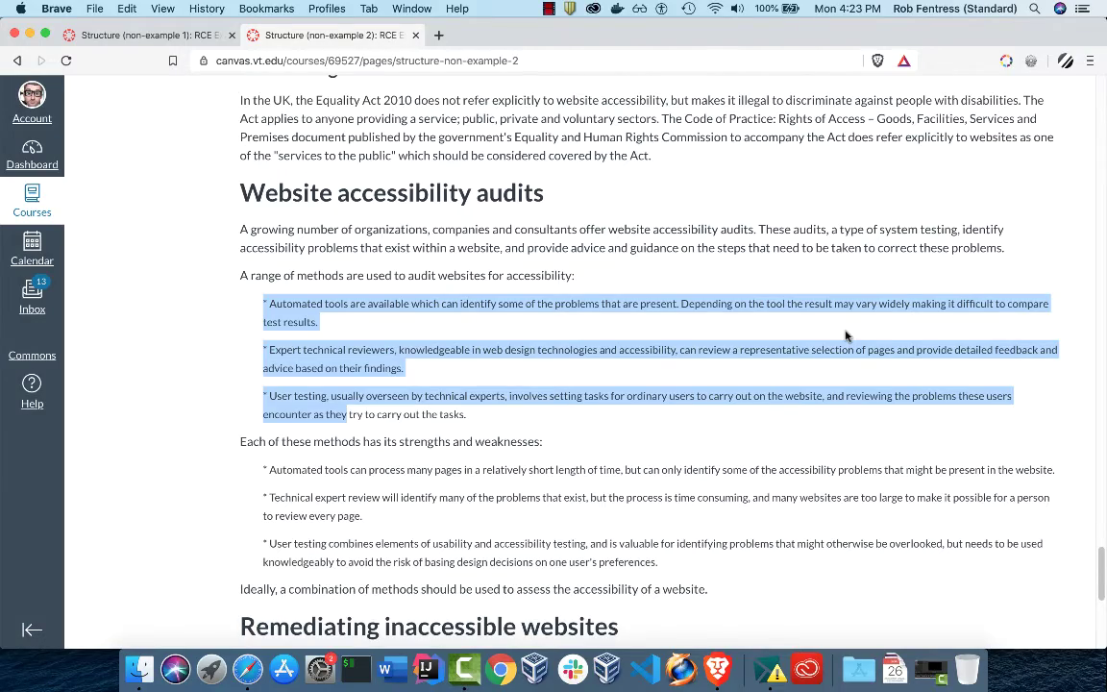
- Open the "Structure (non-example 2)" page for editing and locate its "Website accessibility audits" section
scroll(846, 336, "up", 20)
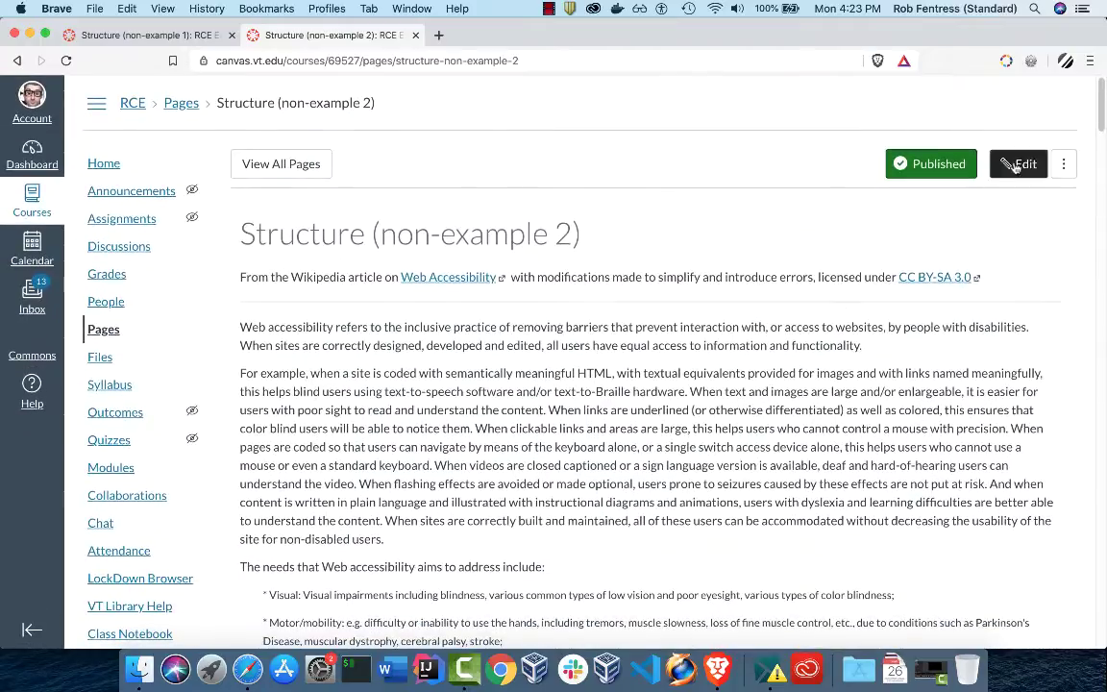
left_click(1014, 166)
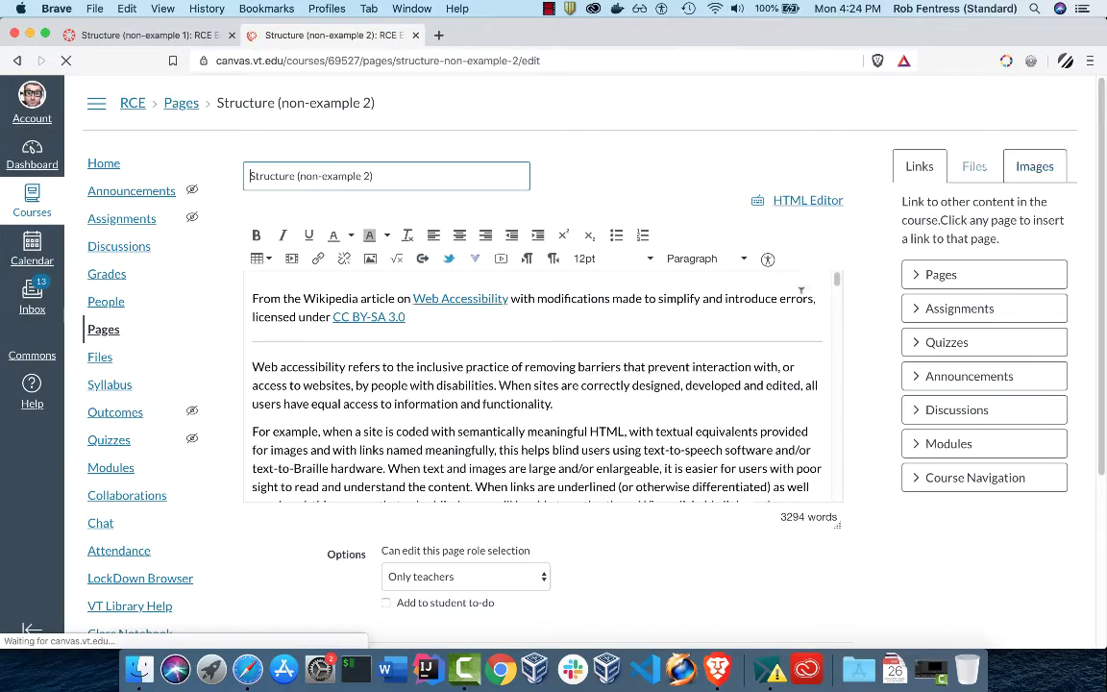
scroll(615, 341, "down", 10)
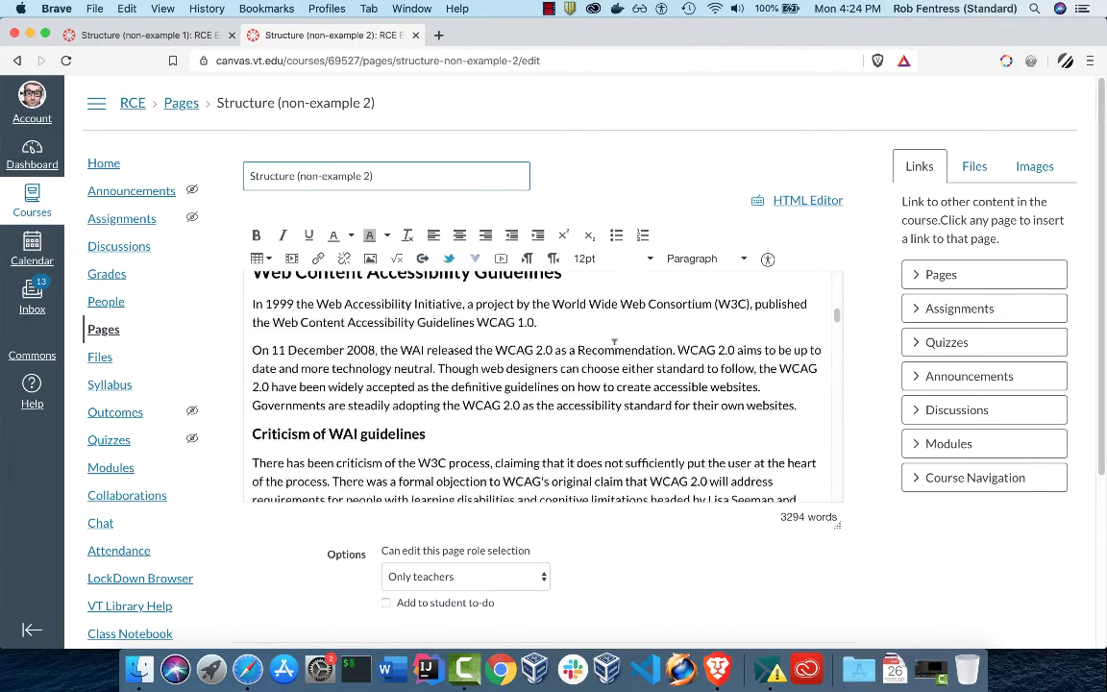
scroll(615, 341, "down", 15)
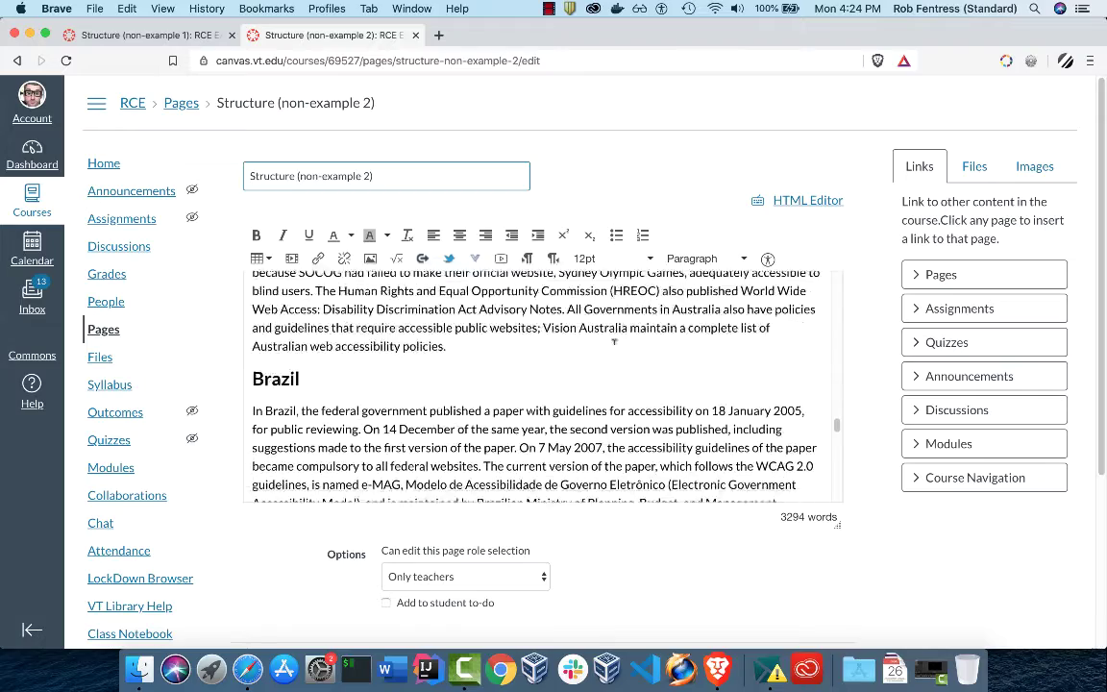
scroll(614, 341, "down", 15)
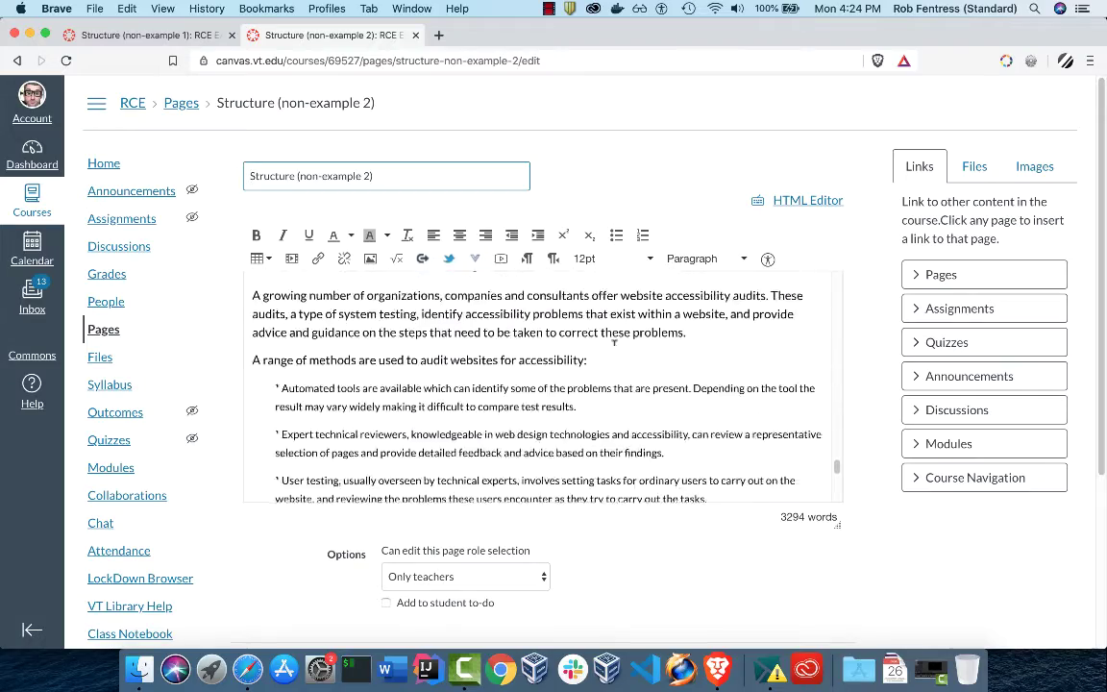
scroll(614, 341, "up", 2)
- Select the "Website accessibility audits" heading and check its font size among the available sizes
left_click(455, 341)
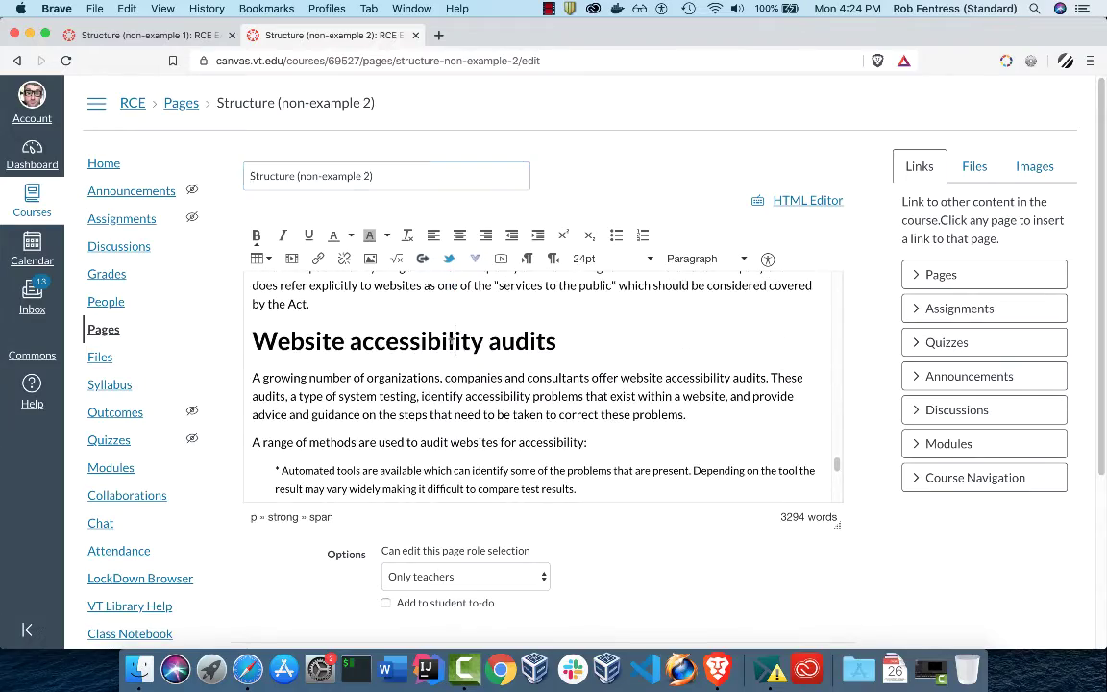
triple_click(456, 342)
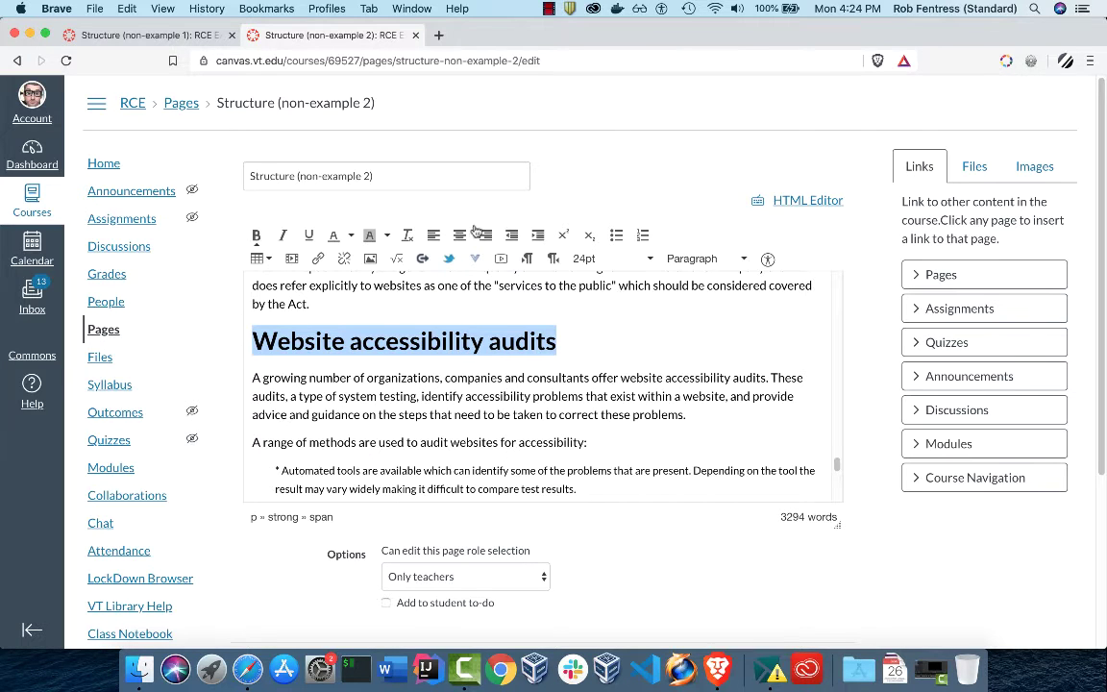
left_click(651, 259)
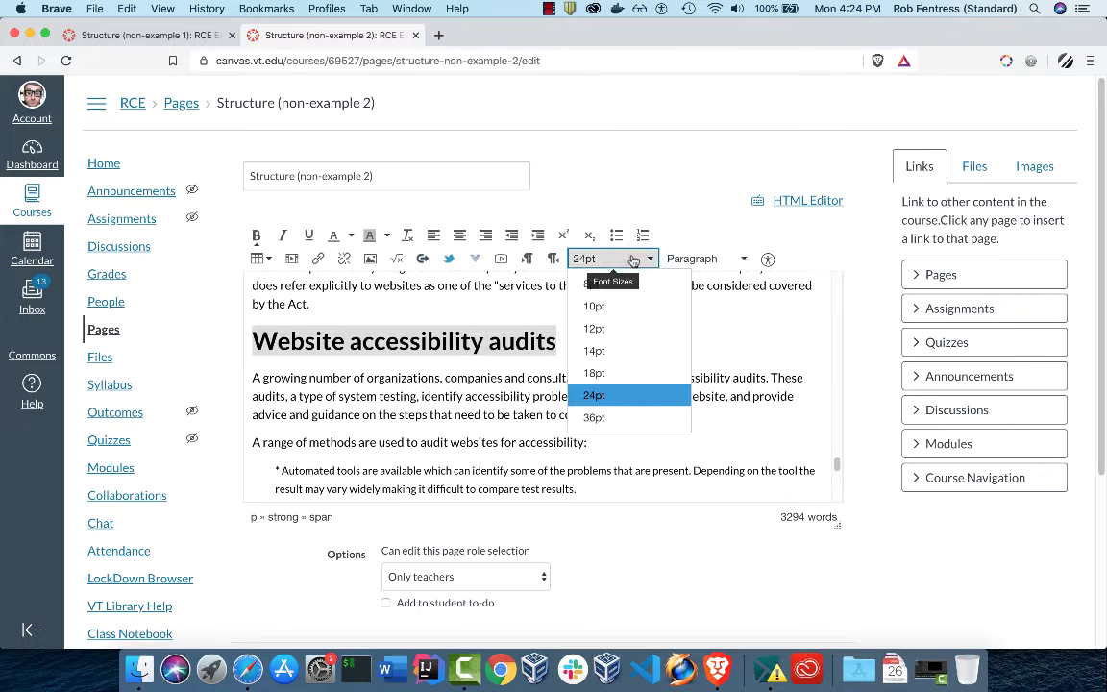
left_click(633, 261)
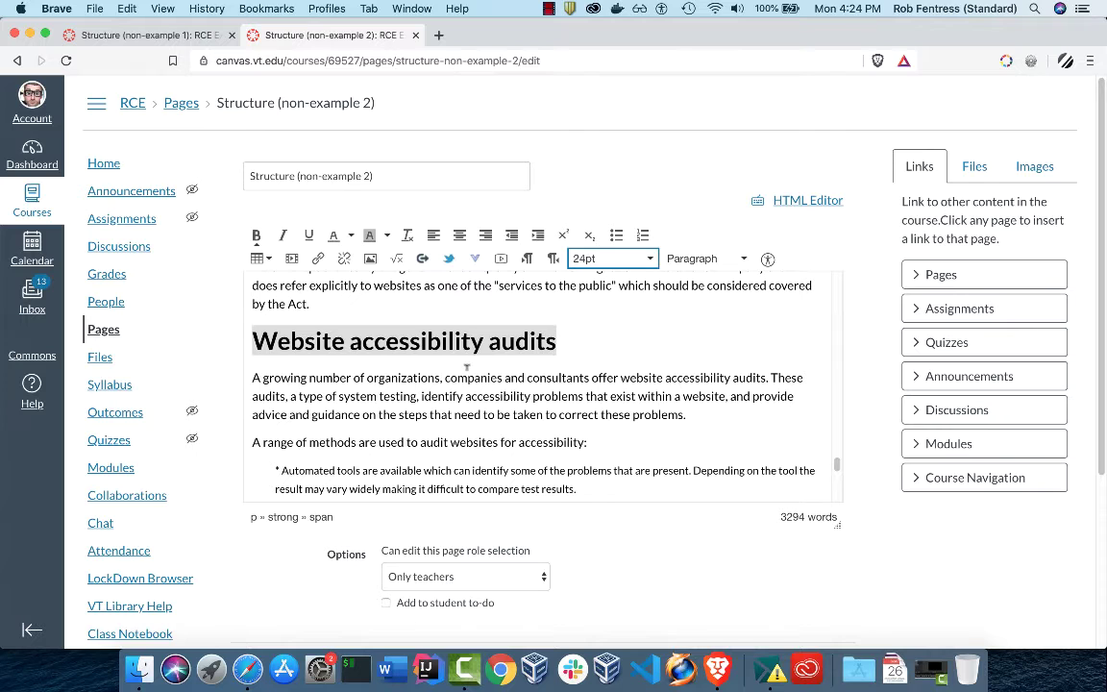
- Apply the Header 2 paragraph format to the "Website accessibility audits" heading
left_click(488, 340)
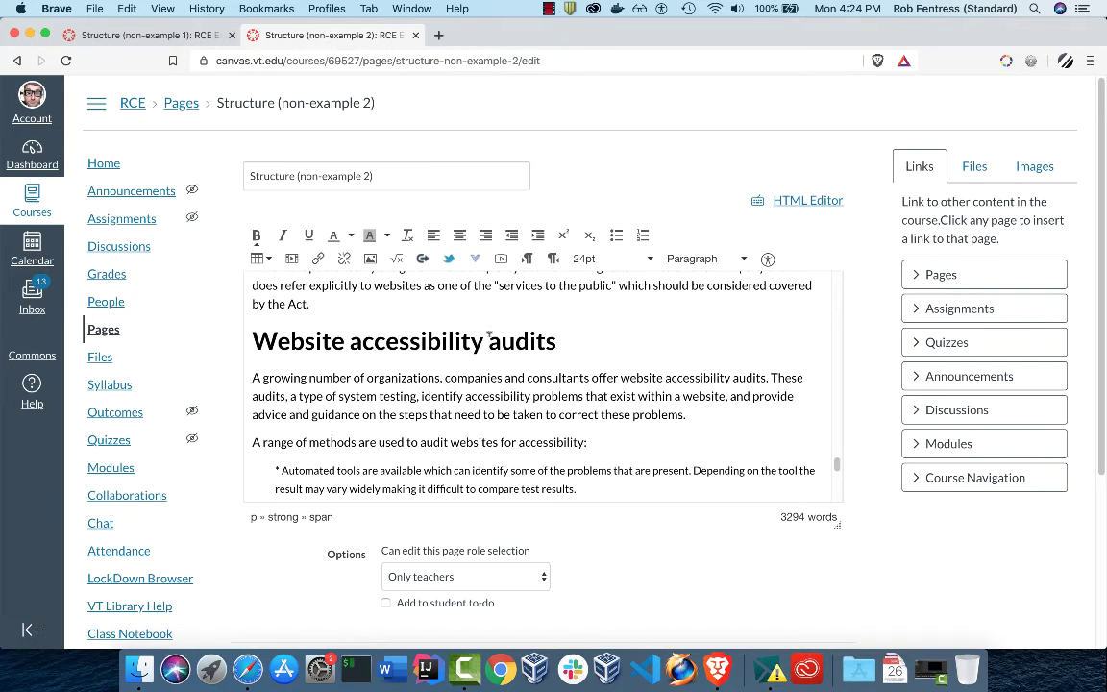
left_click(742, 262)
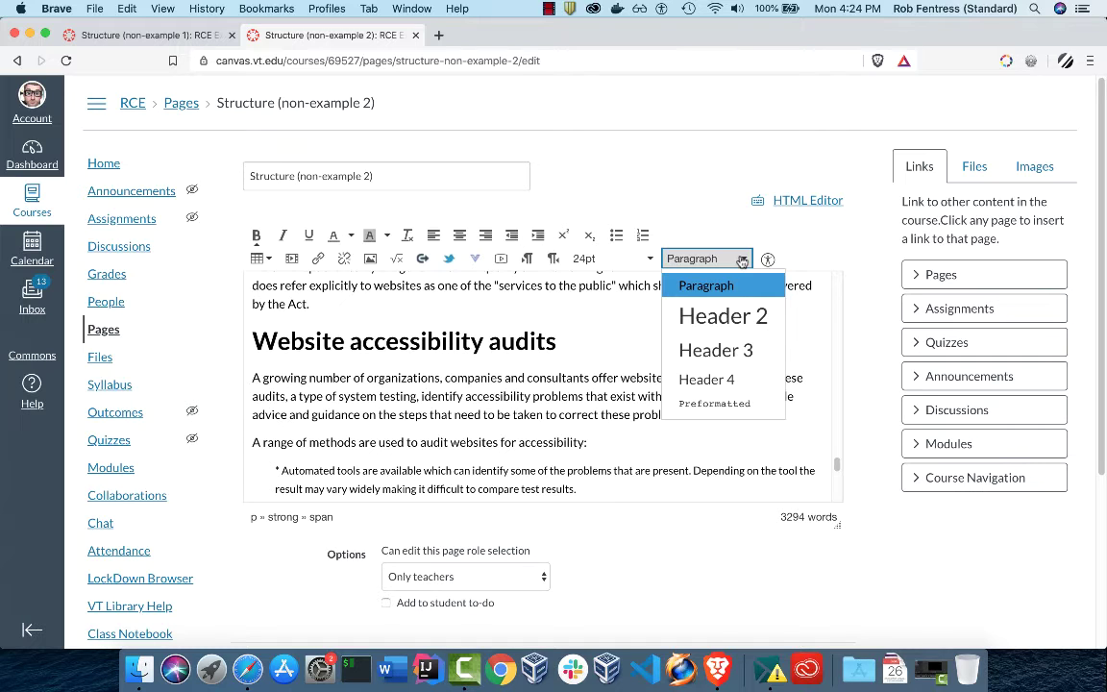
left_click(719, 317)
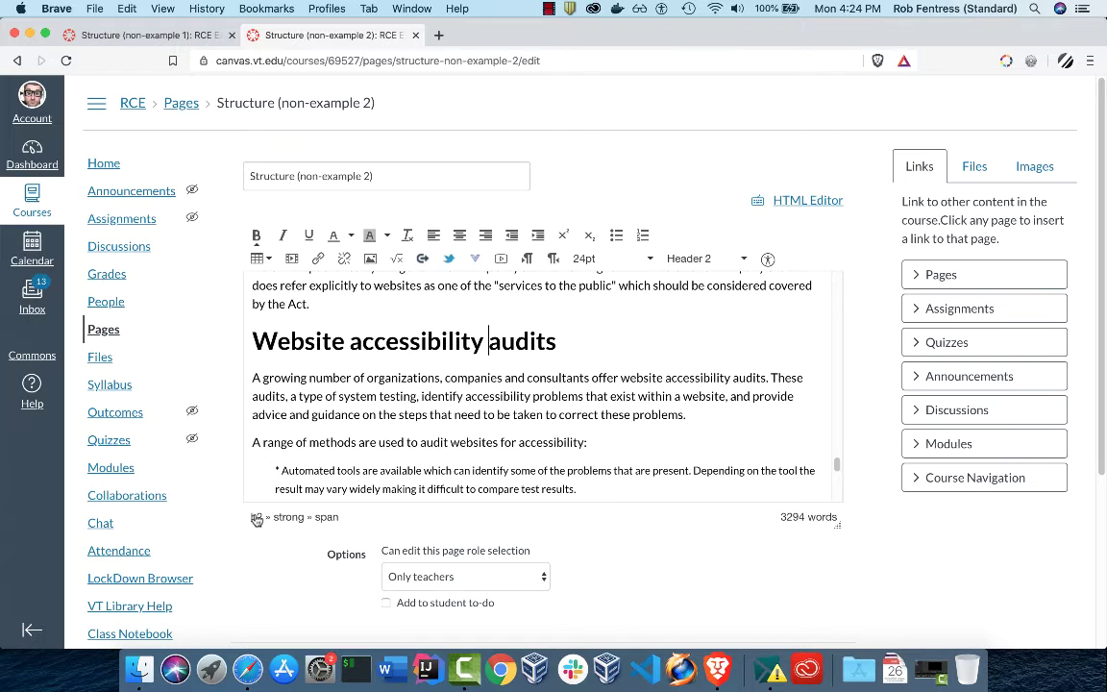
- Convert the three asterisk-marked paragraphs under "A range of methods are used to audit websites for accessibility" into a bulleted list
scroll(449, 387, "down", 3)
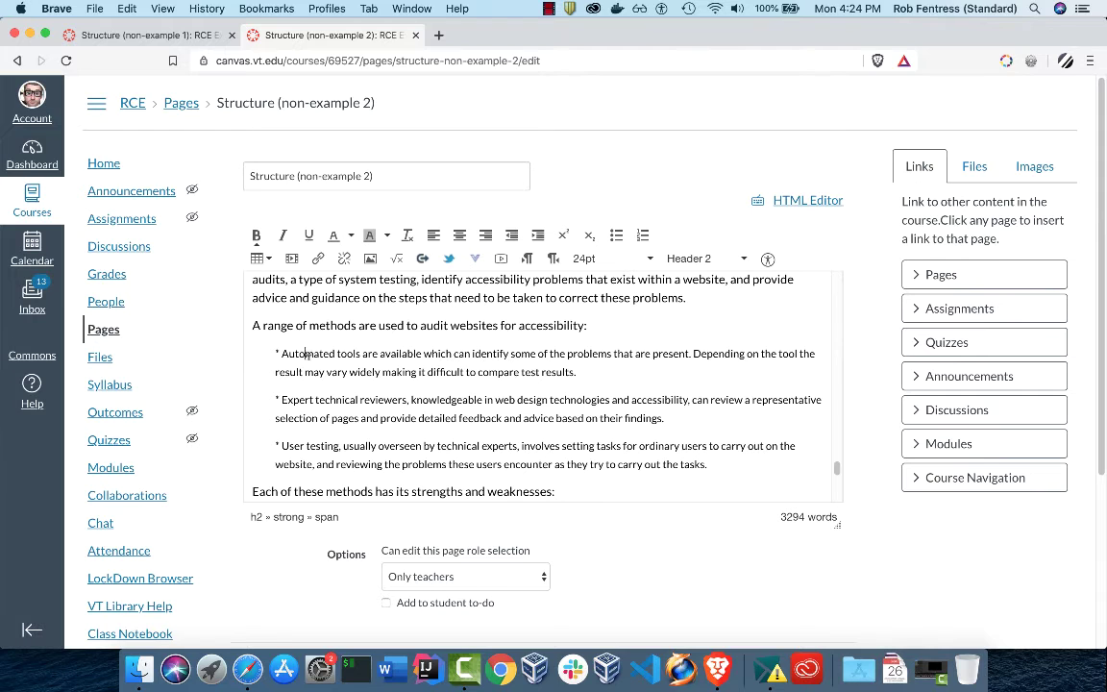
left_click_drag(306, 355, 316, 464)
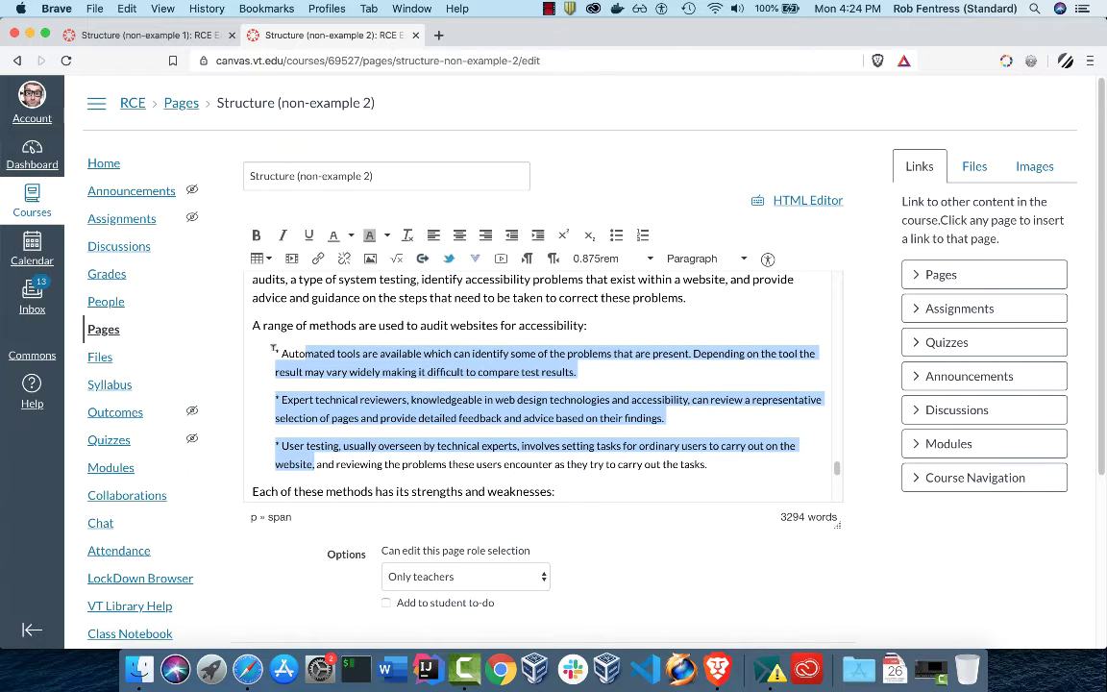
left_click(277, 351)
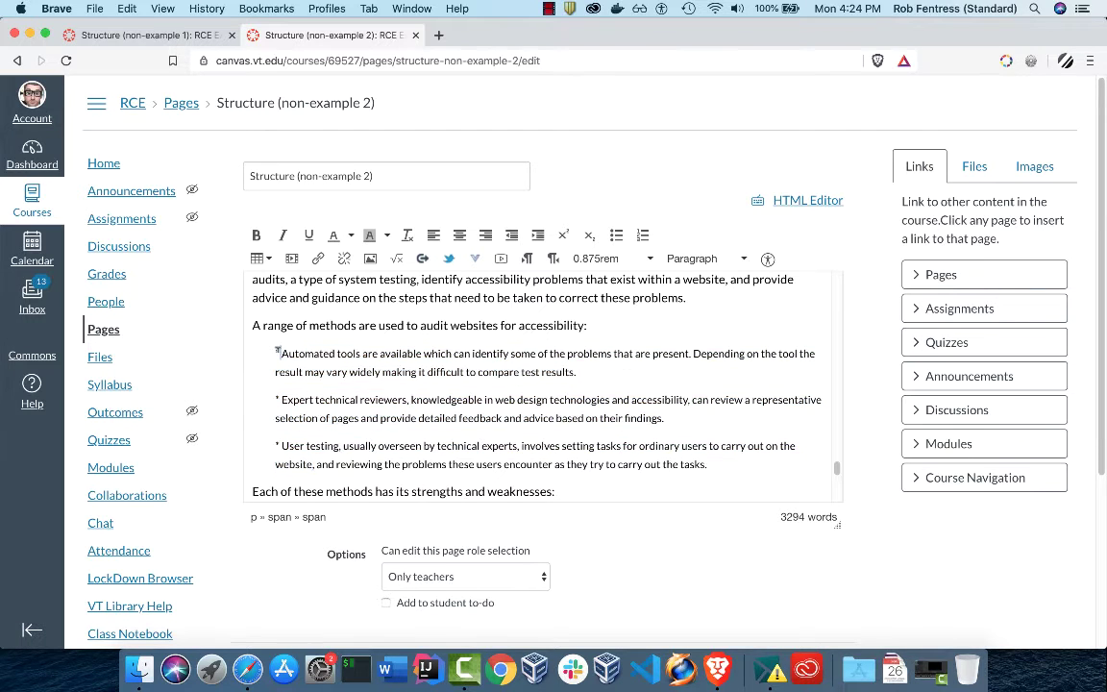
double_click(278, 352)
left_click_drag(275, 353, 320, 464)
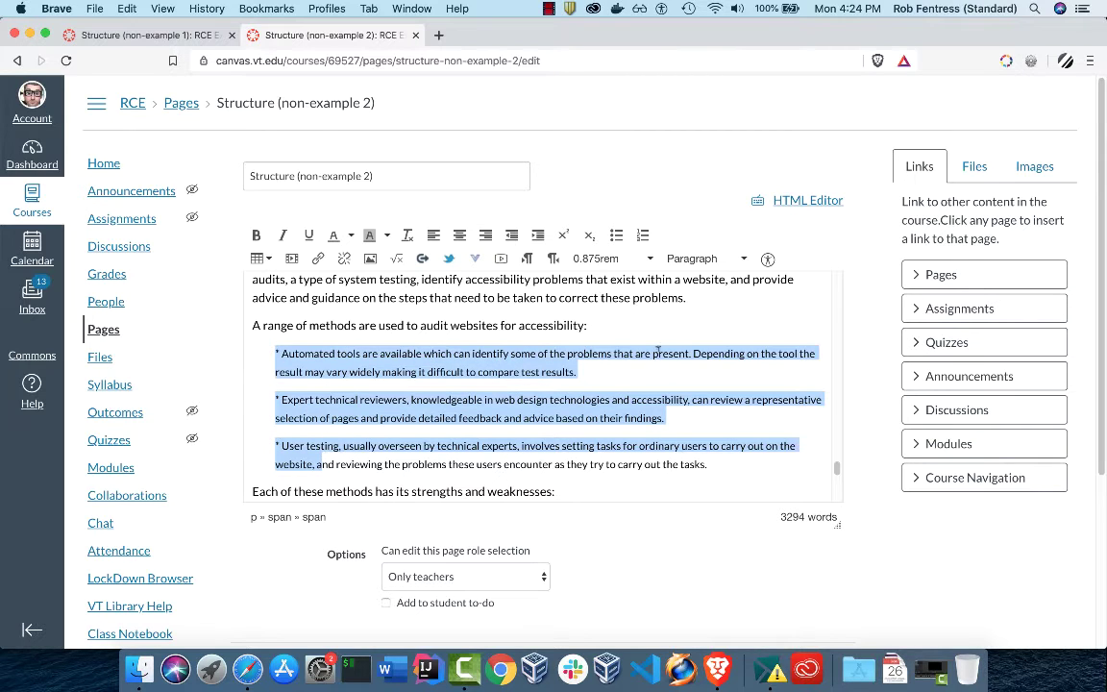
left_click(617, 236)
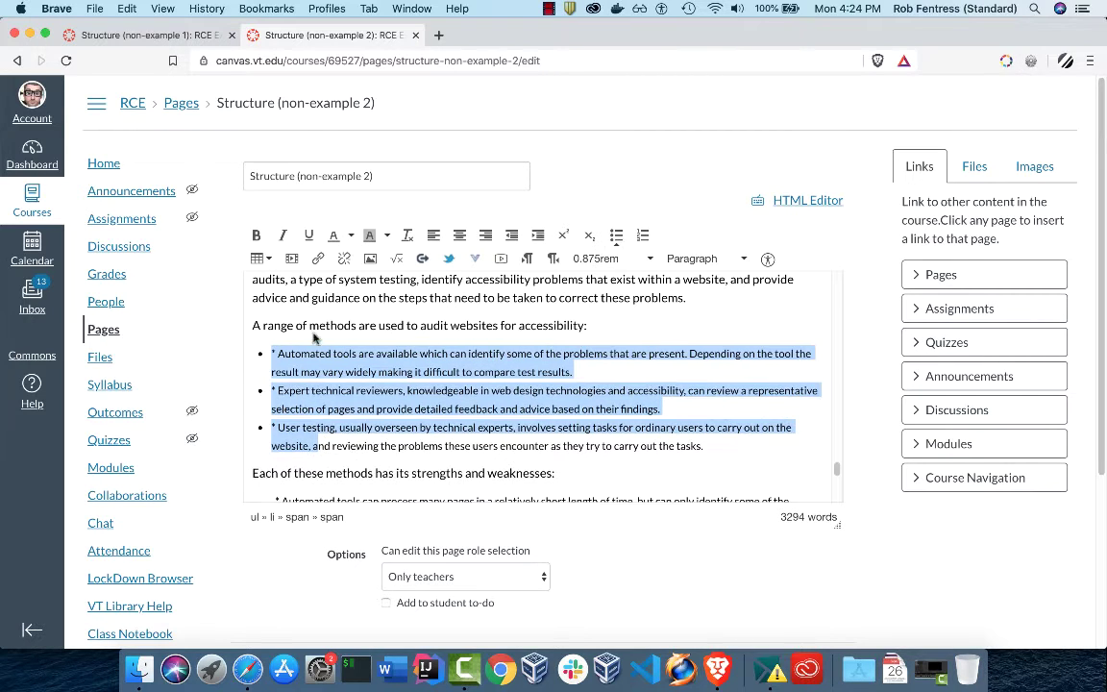
- Delete the leftover asterisk and space at the start of each of the three new bullet items
left_click(275, 353)
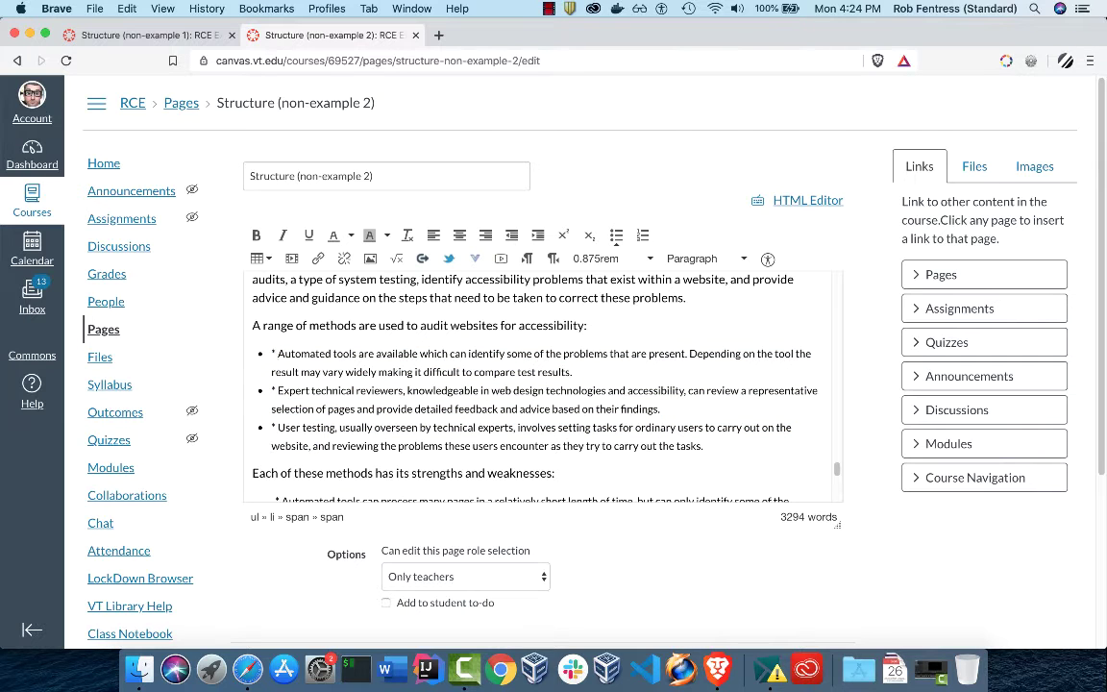
key("BackSpace")
key("BackSpace")
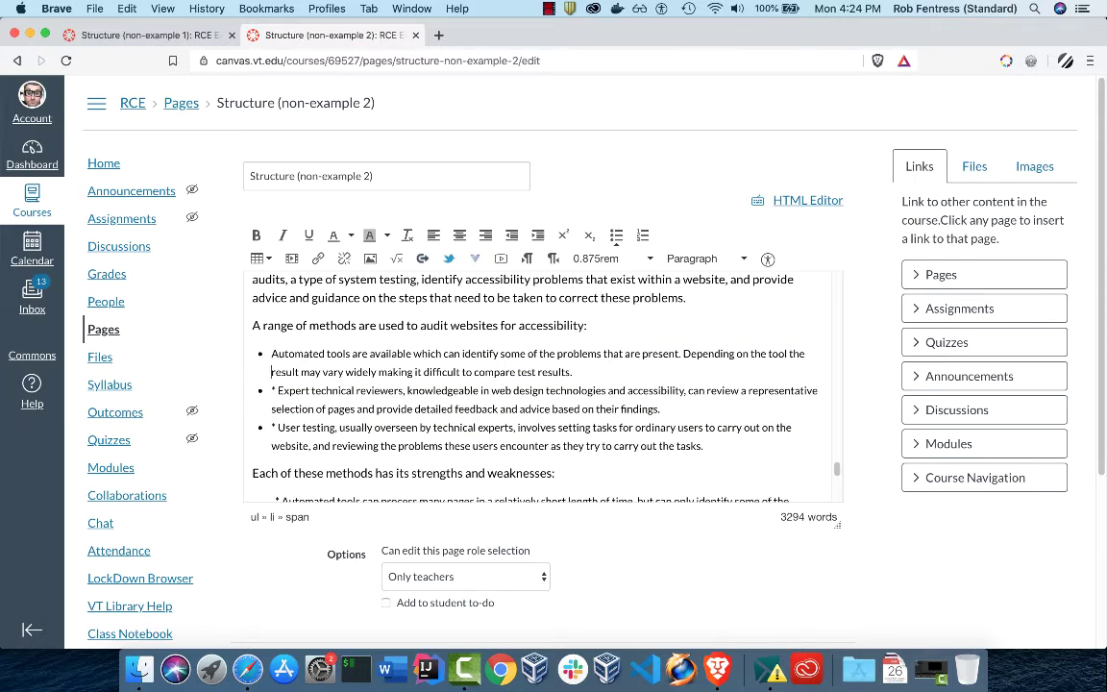
left_click(278, 390)
key("BackSpace")
key("BackSpace")
left_click(273, 428)
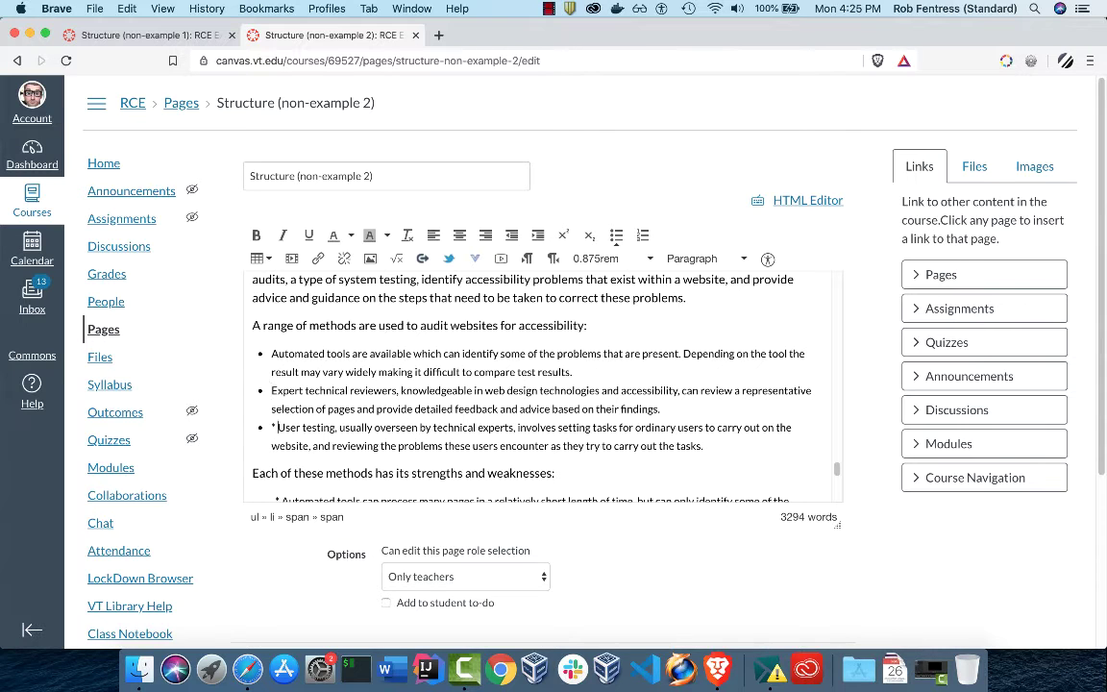
key("BackSpace")
key("BackSpace")
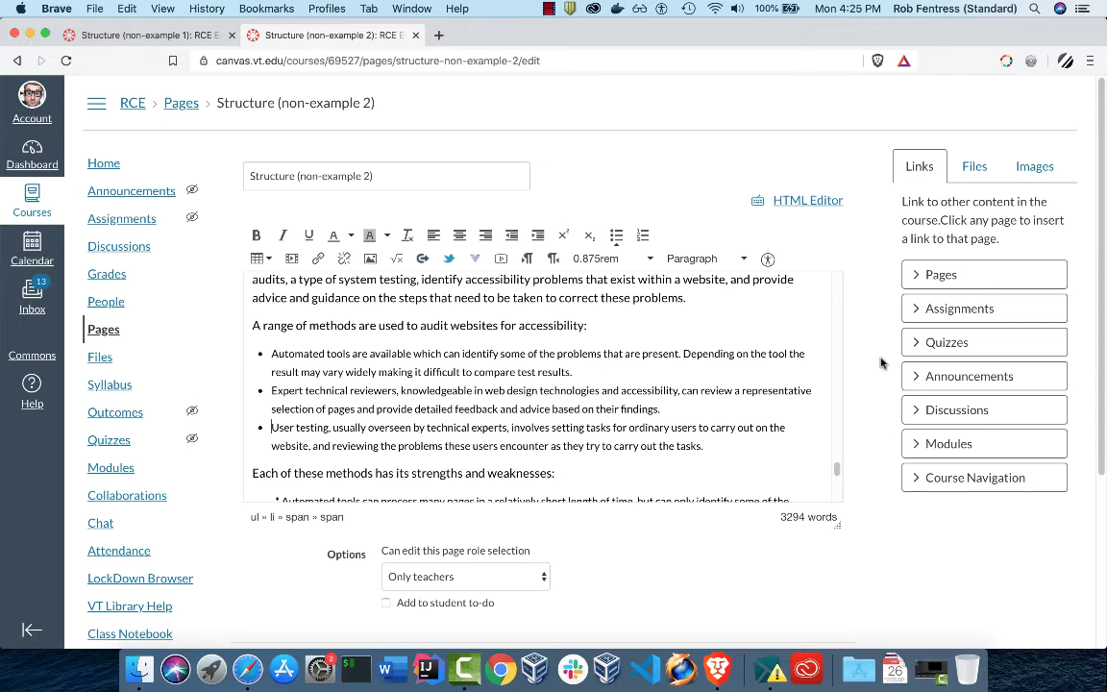
- Switch to Safari with the "Structure (example)" page, turn on VoiceOver and bring up its list of page headings
left_click(247, 670)
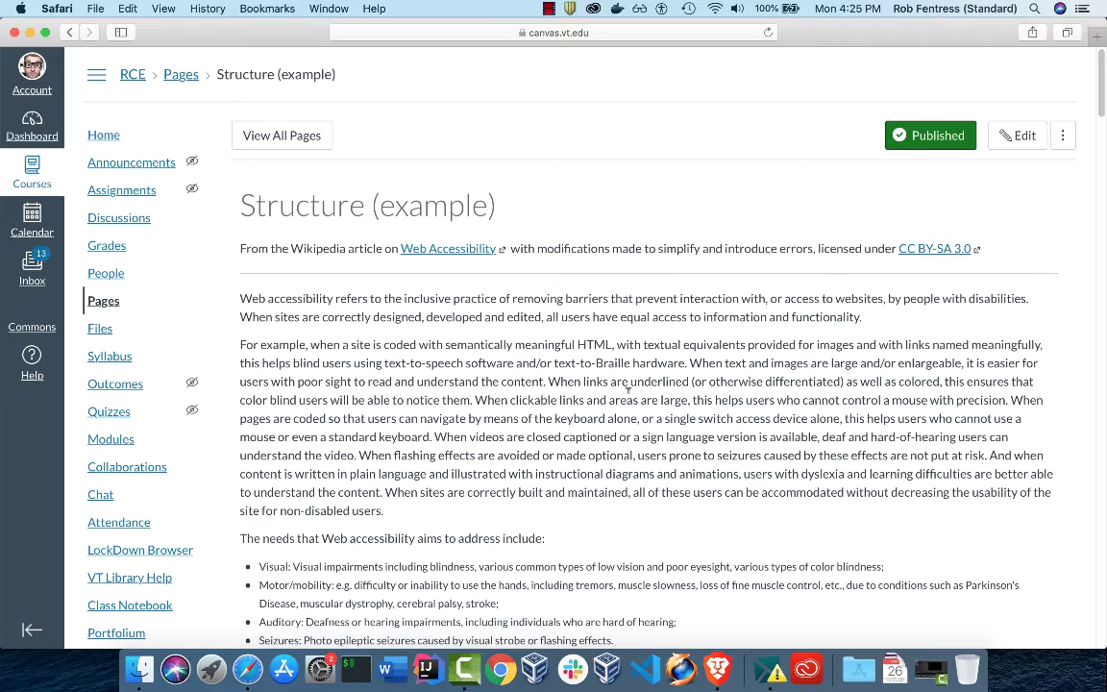
key("super+F5")
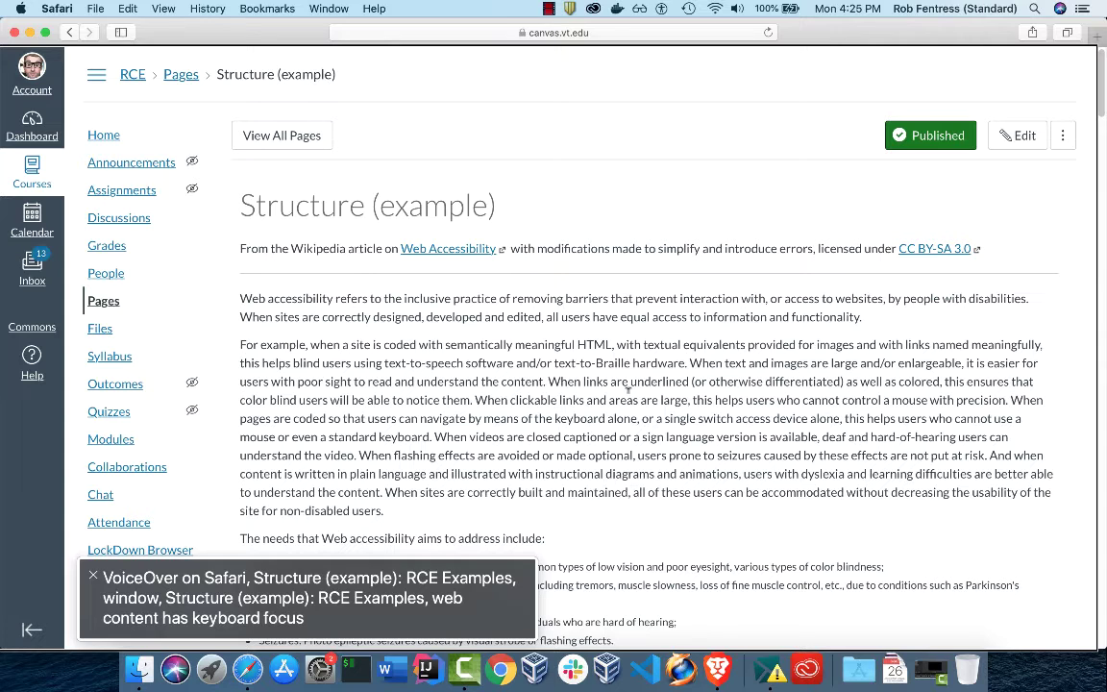
key("ctrl+alt+super+h")
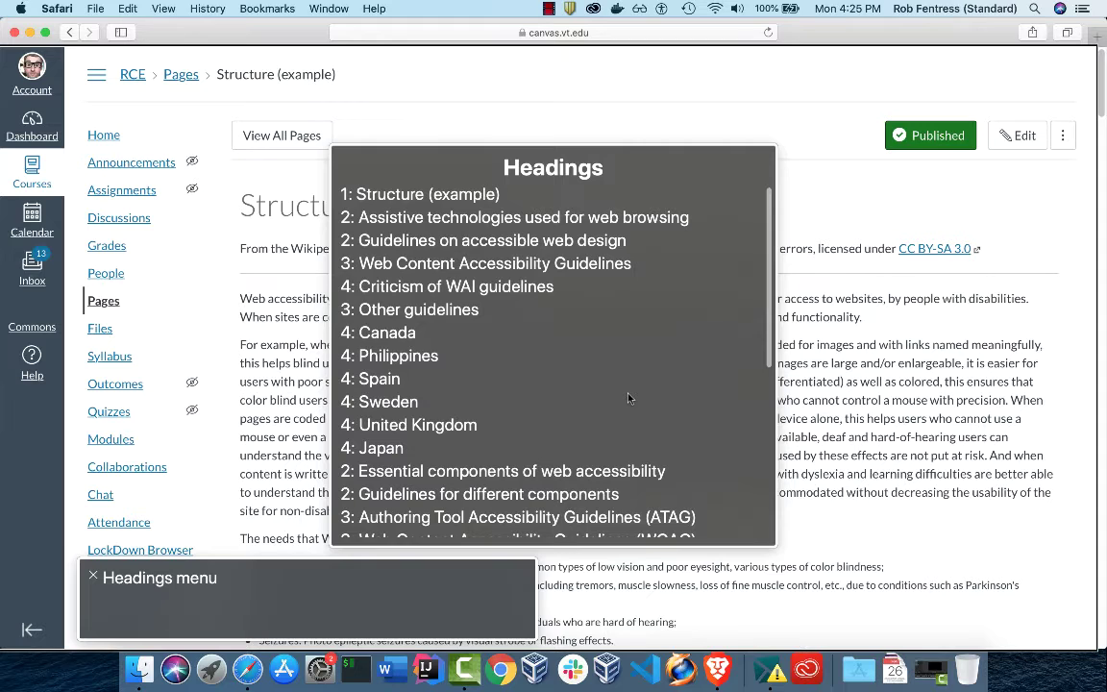
- Move through the first entries of the VoiceOver headings list, filter it by "aud" and jump to the "Website accessibility audits" heading
key("Down")
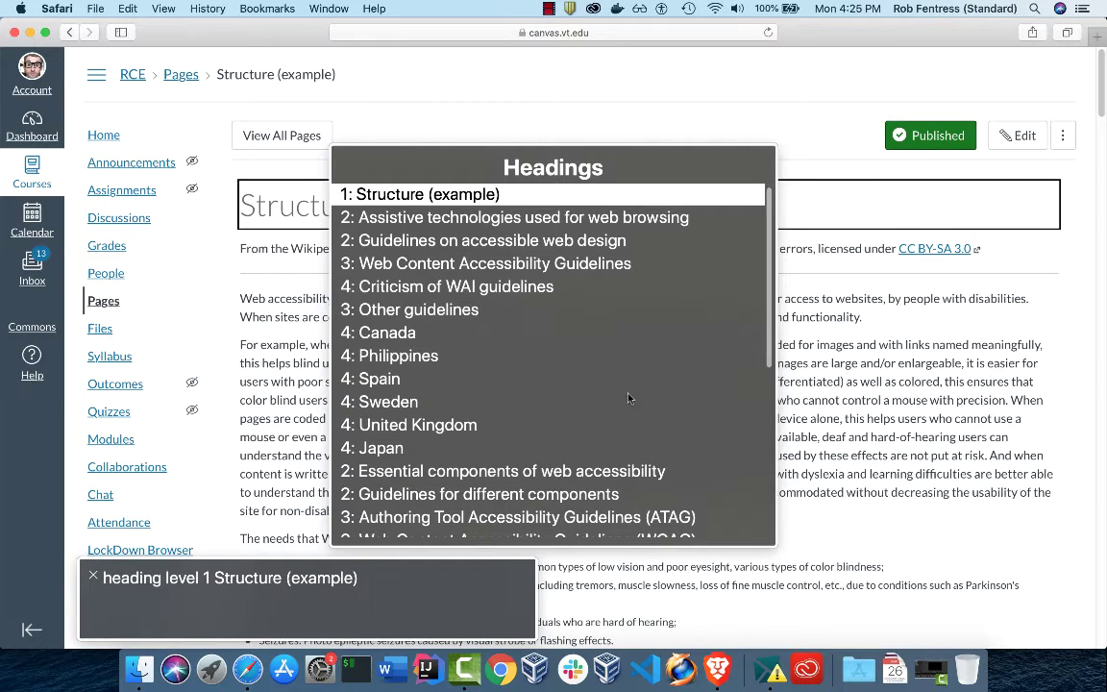
key("Down")
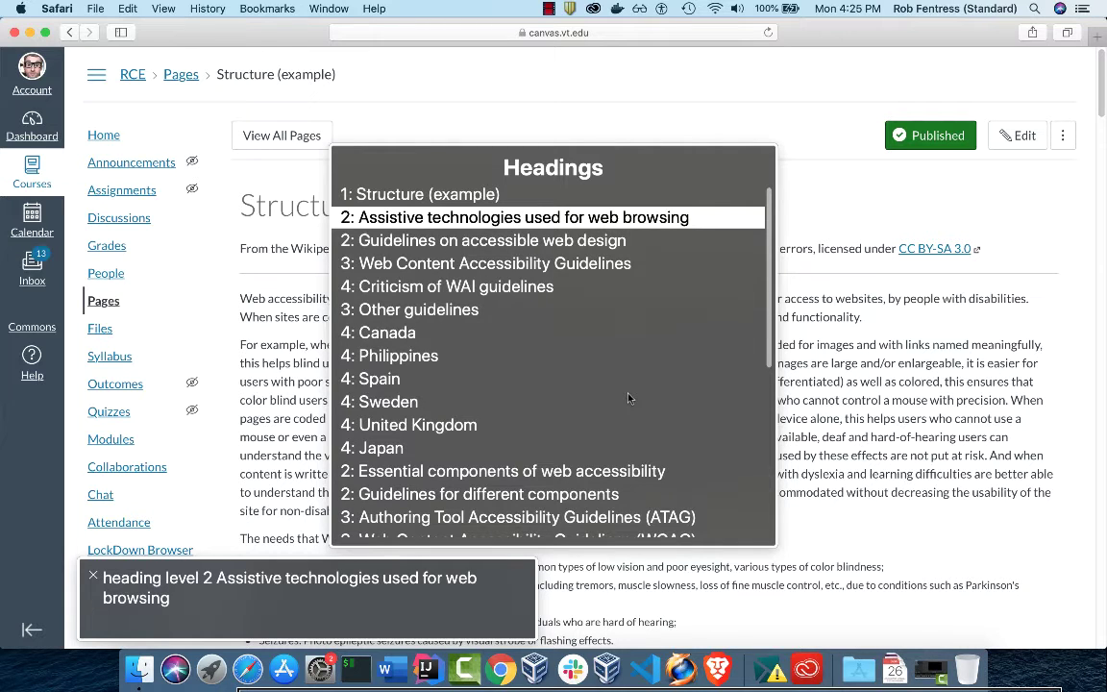
key("Down")
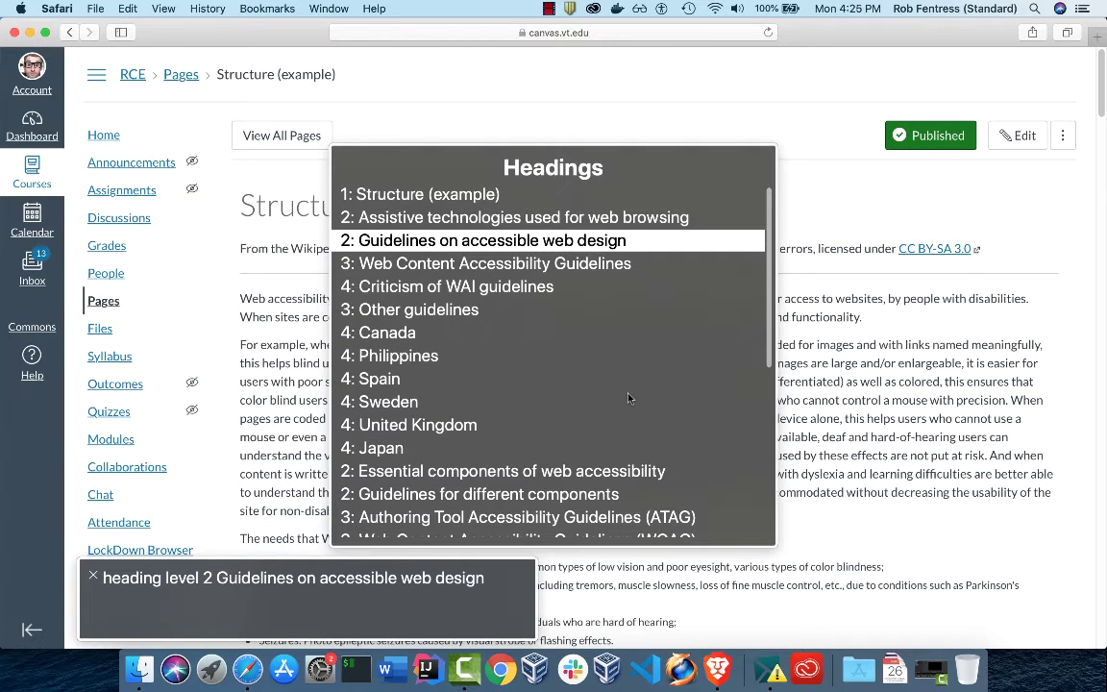
type("au")
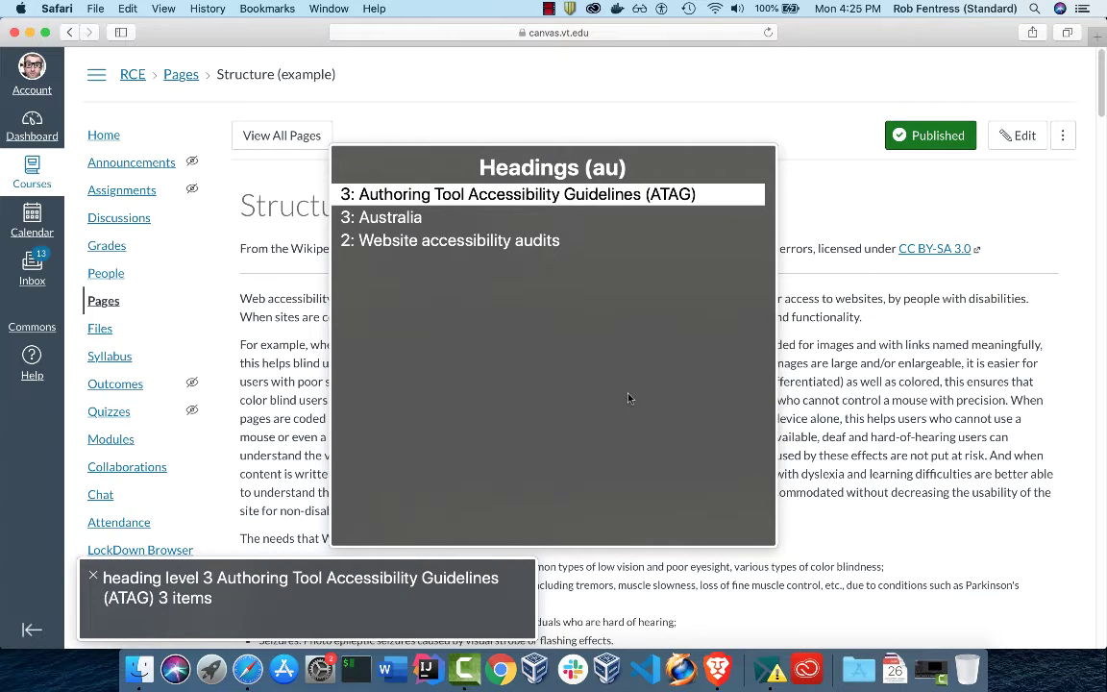
type("d")
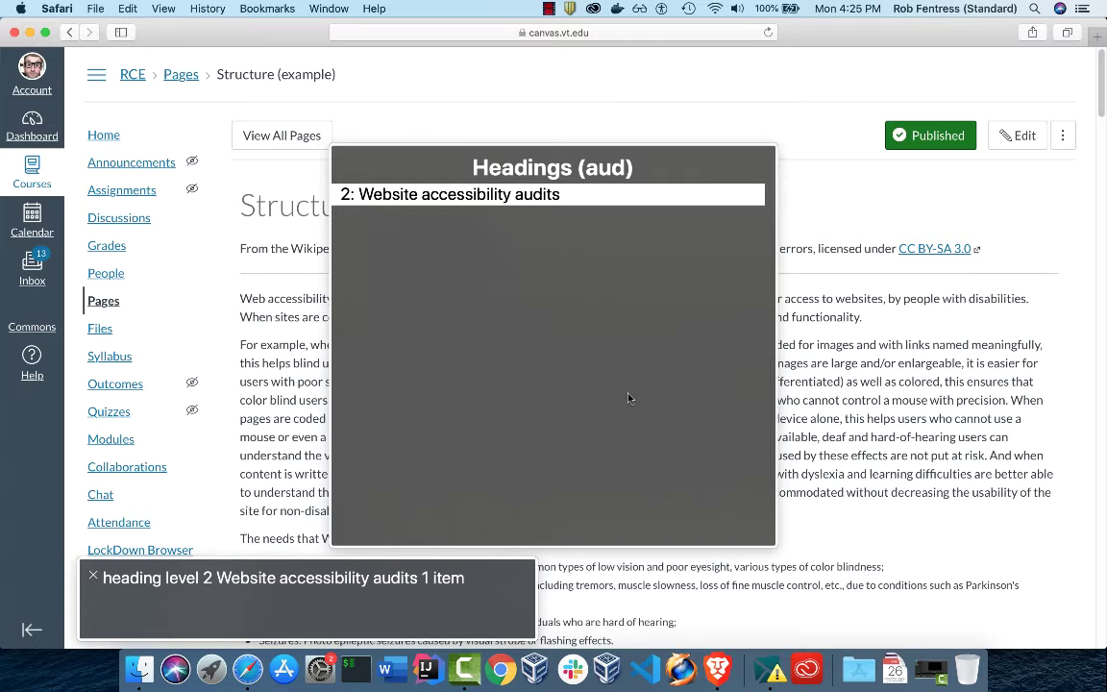
key("Return")
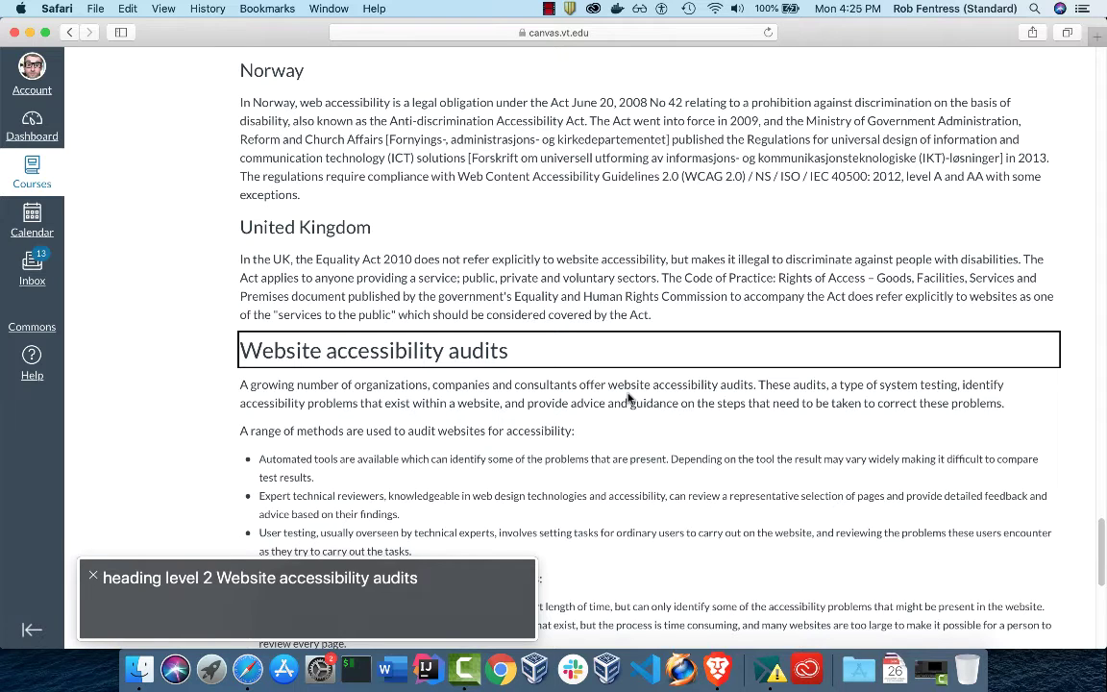
- Set VoiceOver to navigate by lists, move to the list below "Website accessibility audits", and turn VoiceOver off
key("Up+Right")
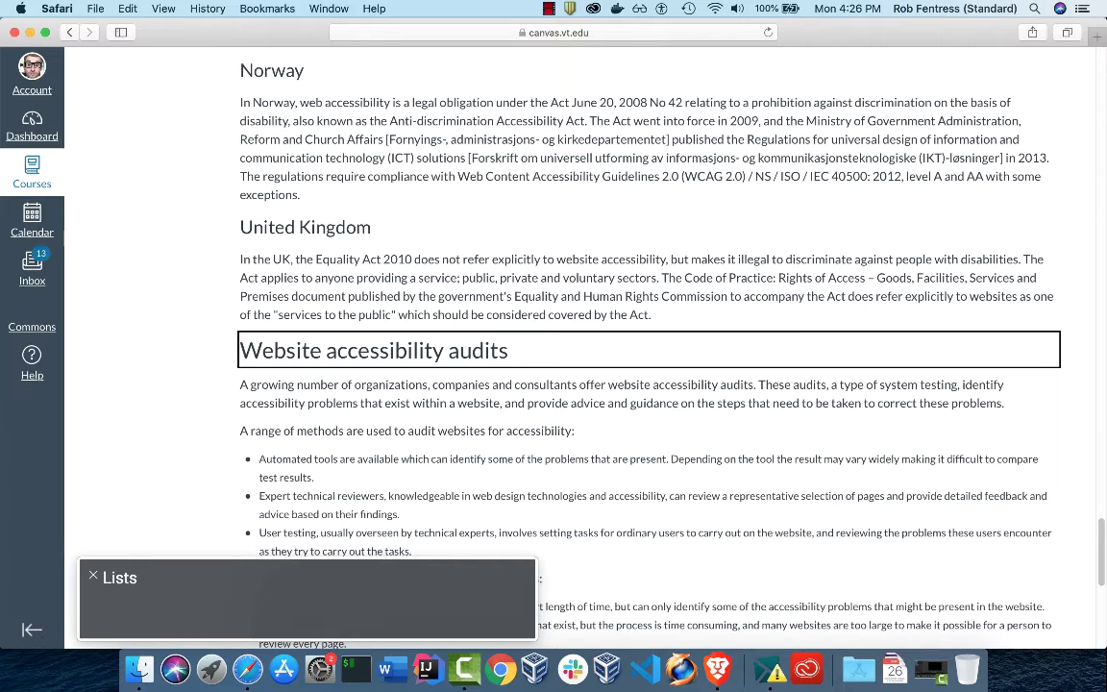
key("ctrl+alt+Down")
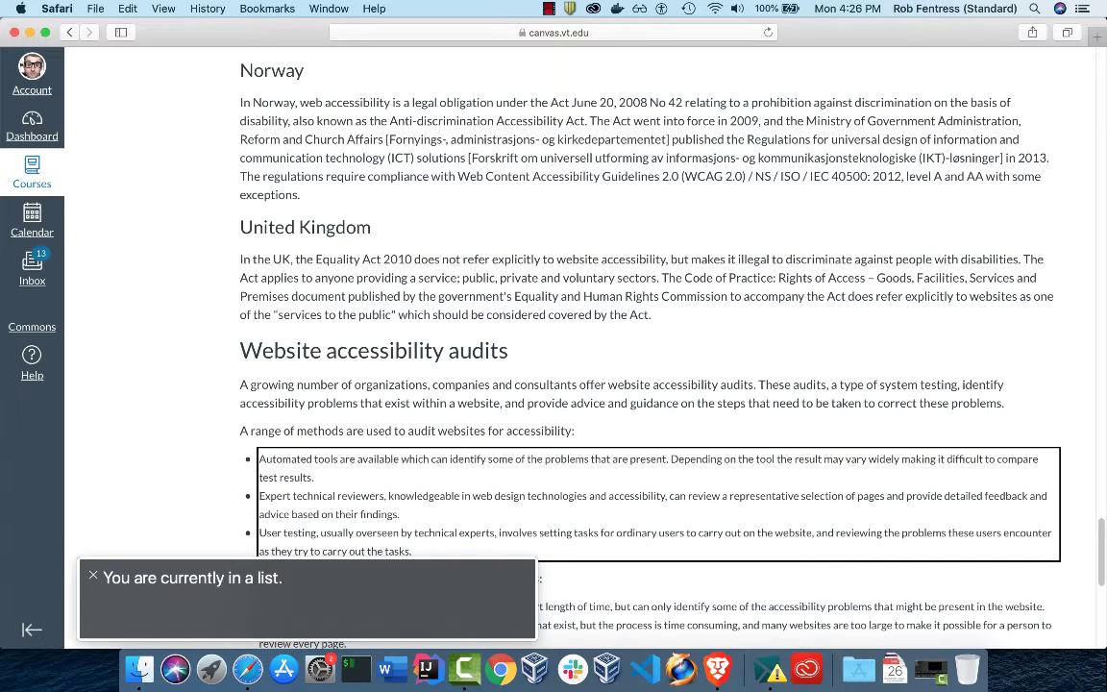
key("super+F5")
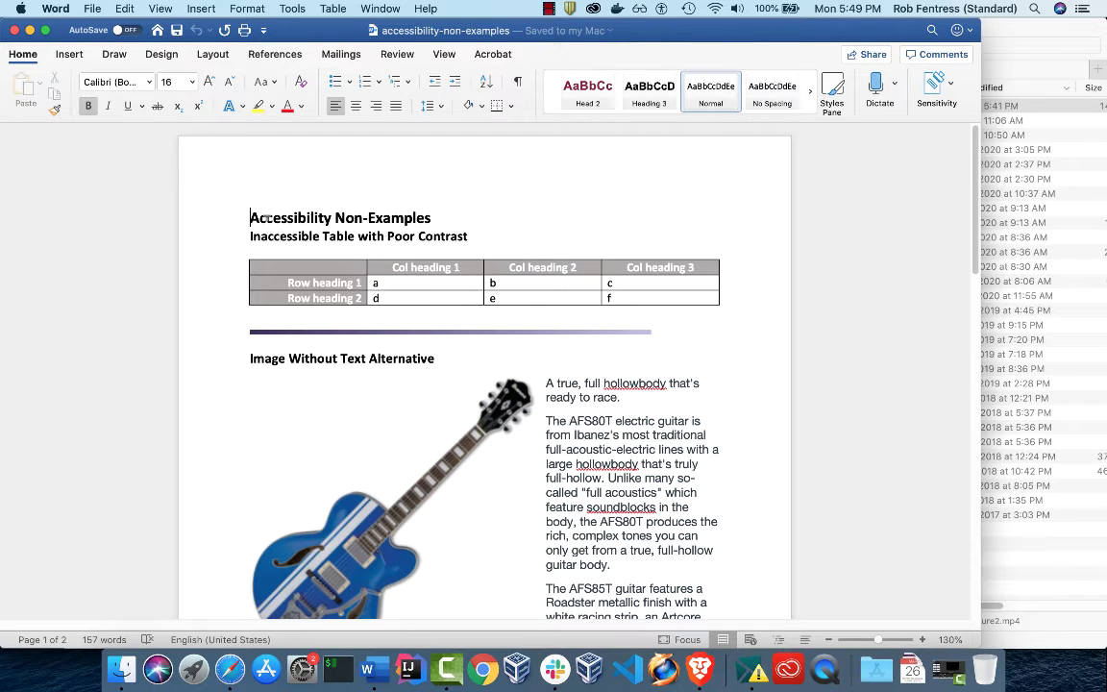
- Apply the Heading 1 style to the "Accessibility Non-Examples" line and move the cursor to the line below it
triple_click(267, 218)
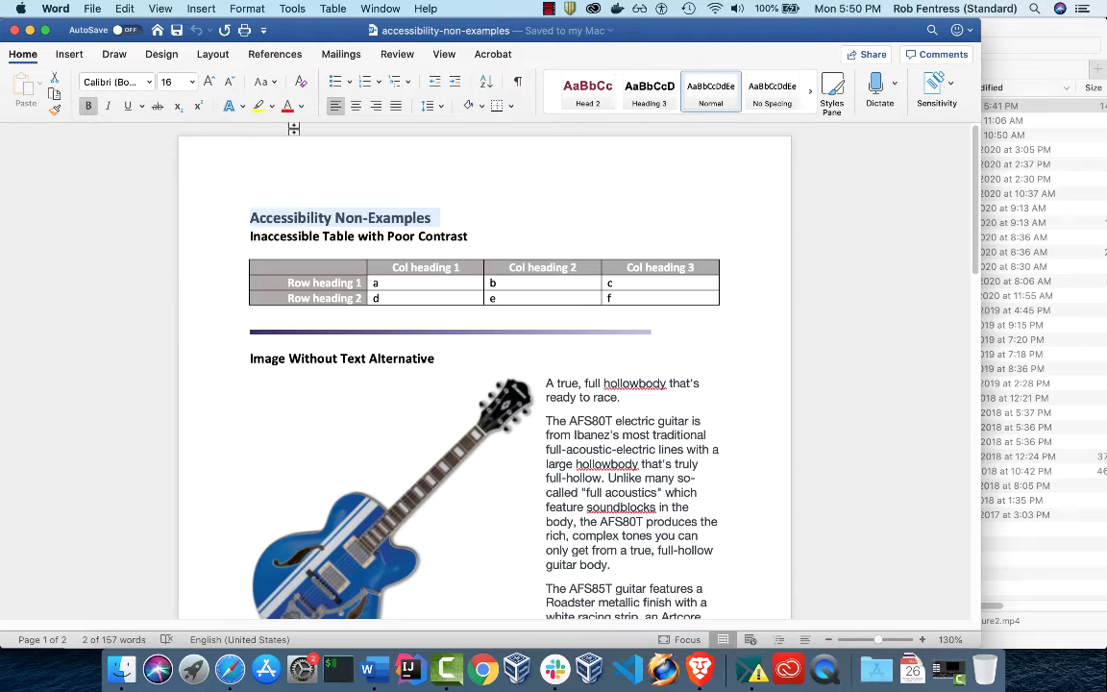
left_click(390, 219)
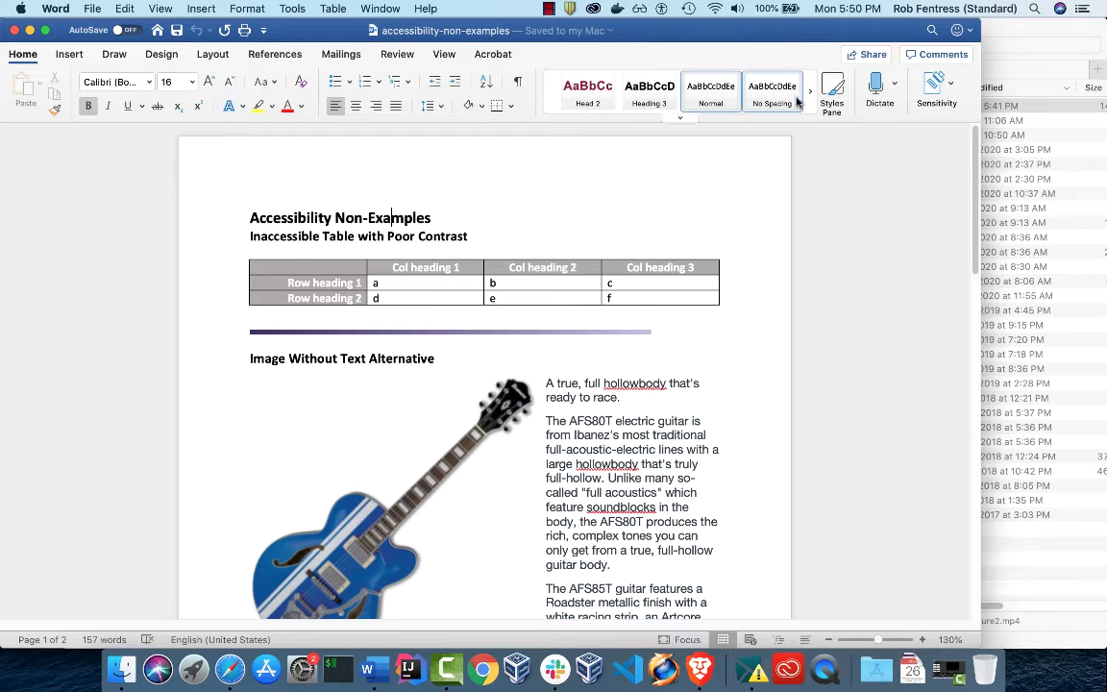
left_click(682, 117)
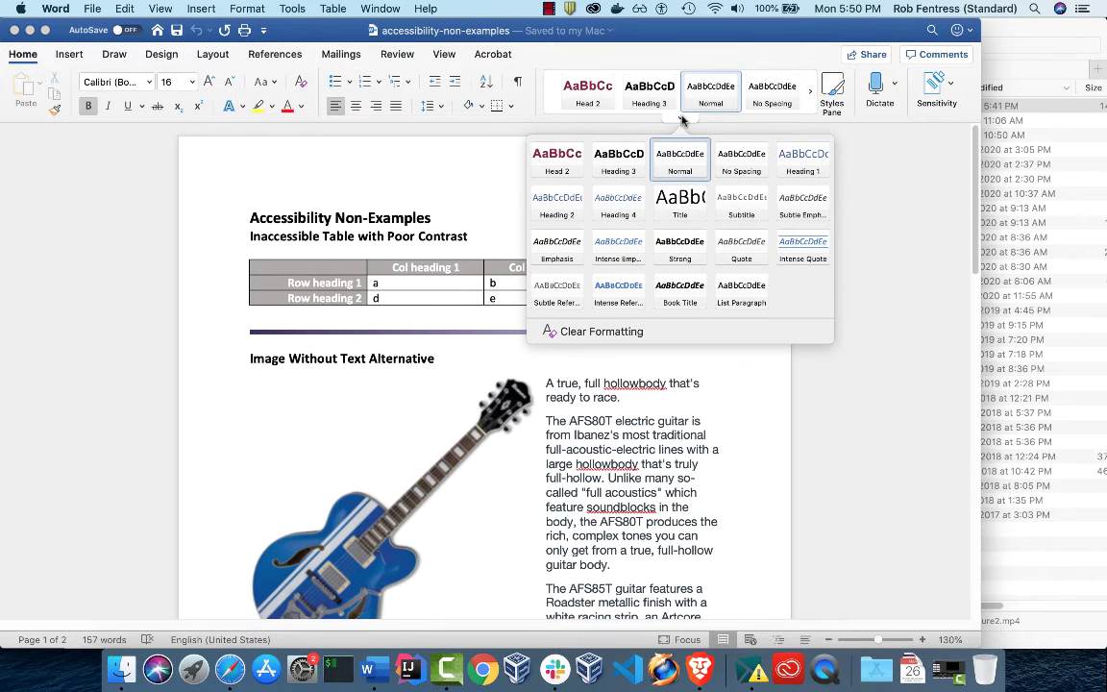
left_click(818, 159)
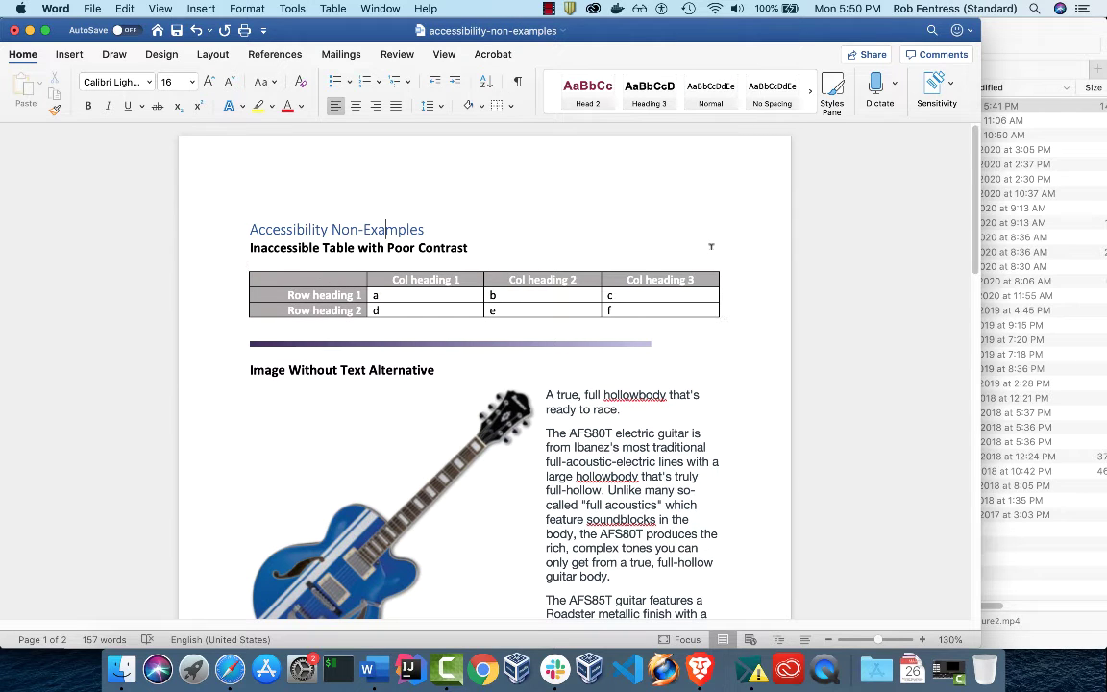
key("End")
key("Down")
- Convert the two asterisk-marked lines under "Inaccessible Bulleted List" into a real bulleted list
scroll(711, 247, "down", 5)
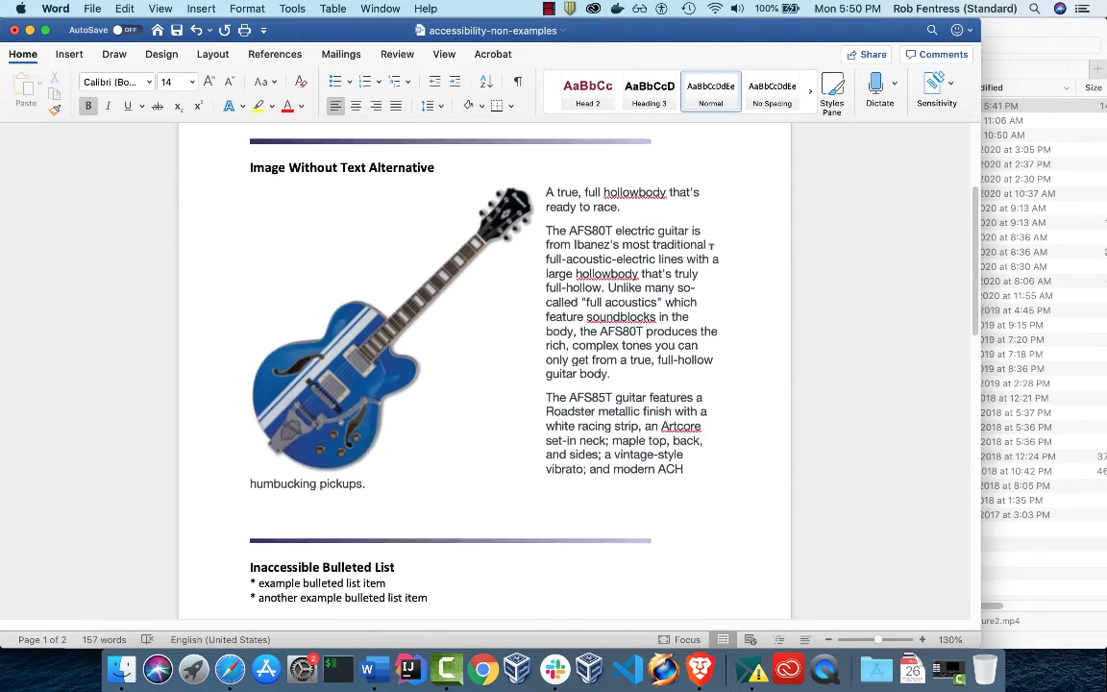
scroll(712, 247, "down", 5)
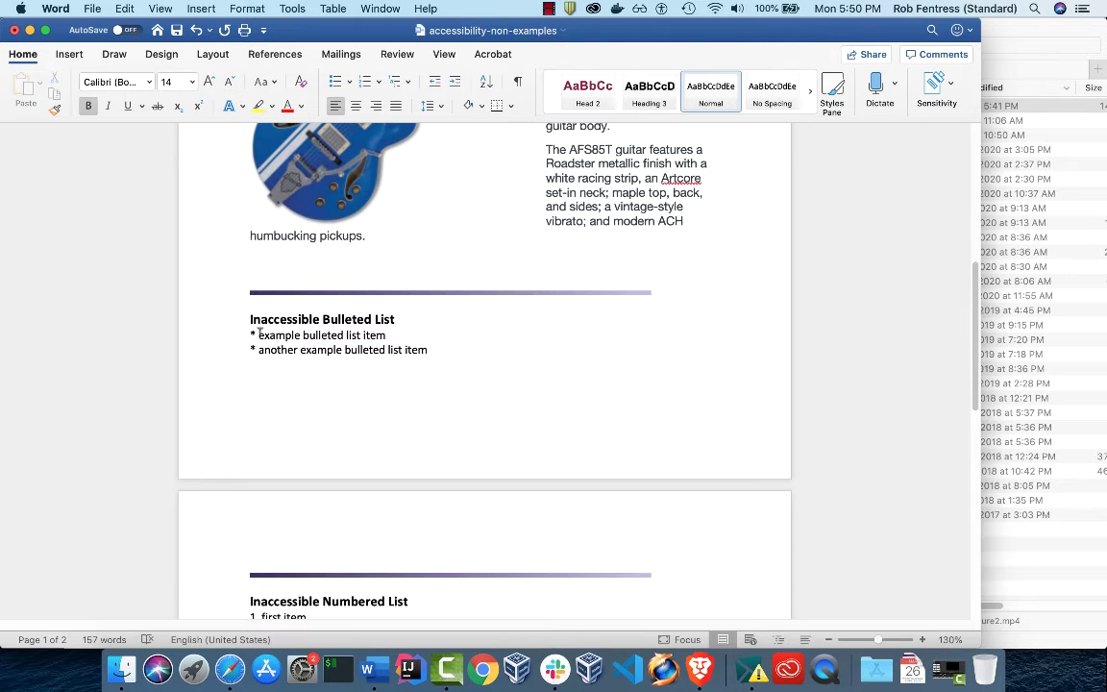
left_click_drag(260, 334, 245, 333)
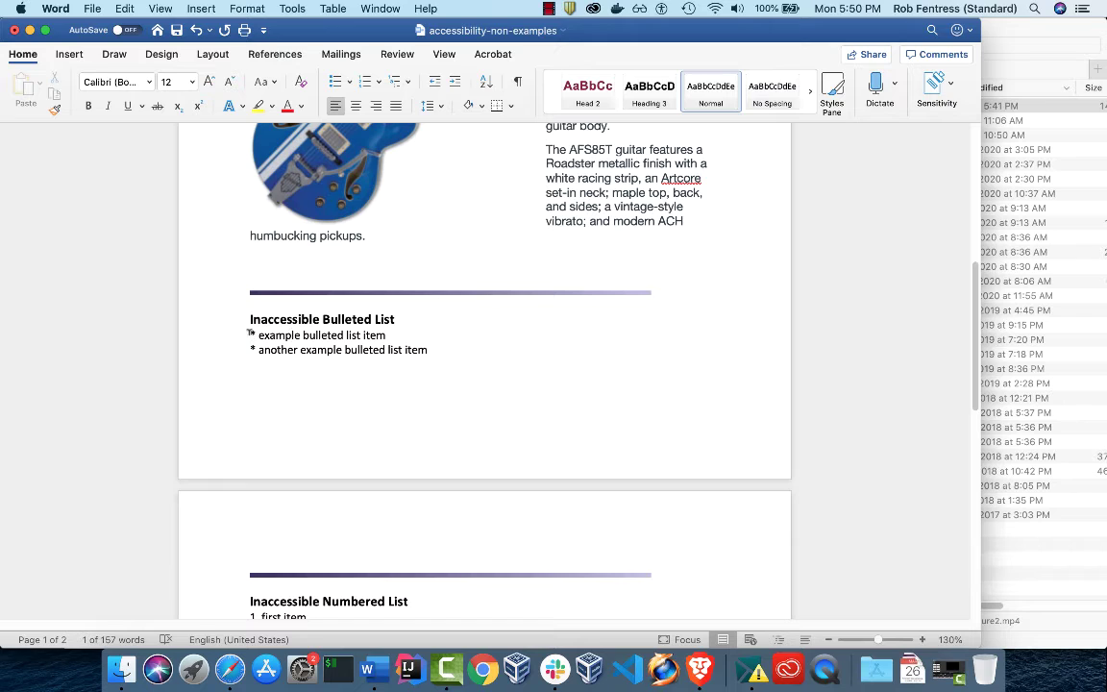
left_click_drag(251, 335, 342, 350)
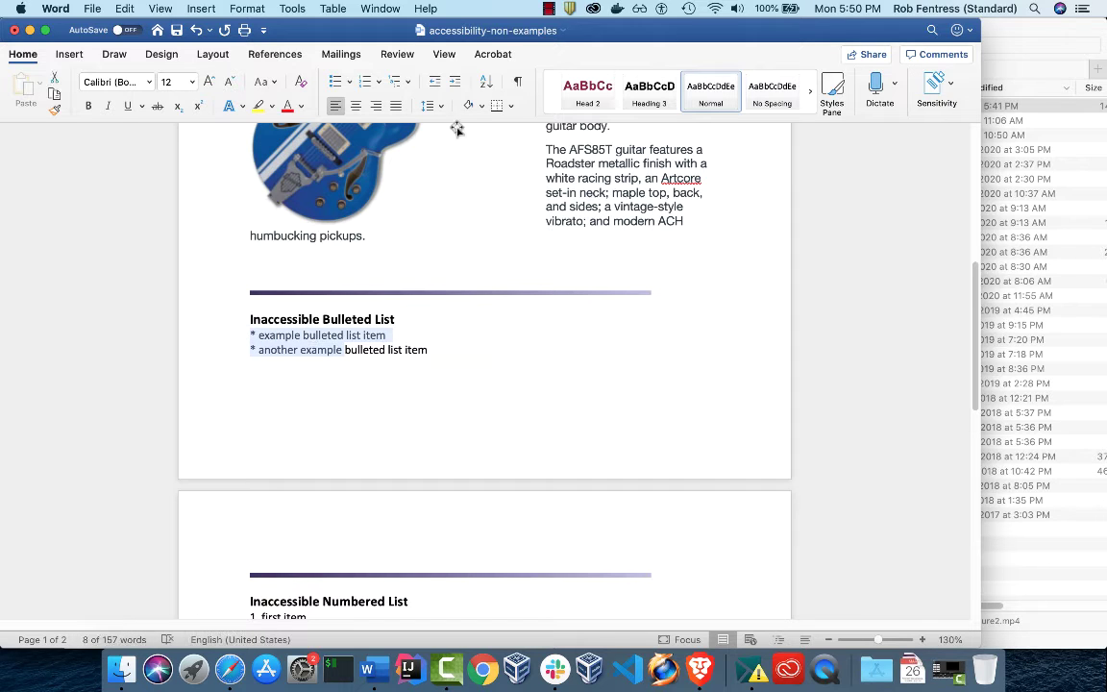
left_click(335, 84)
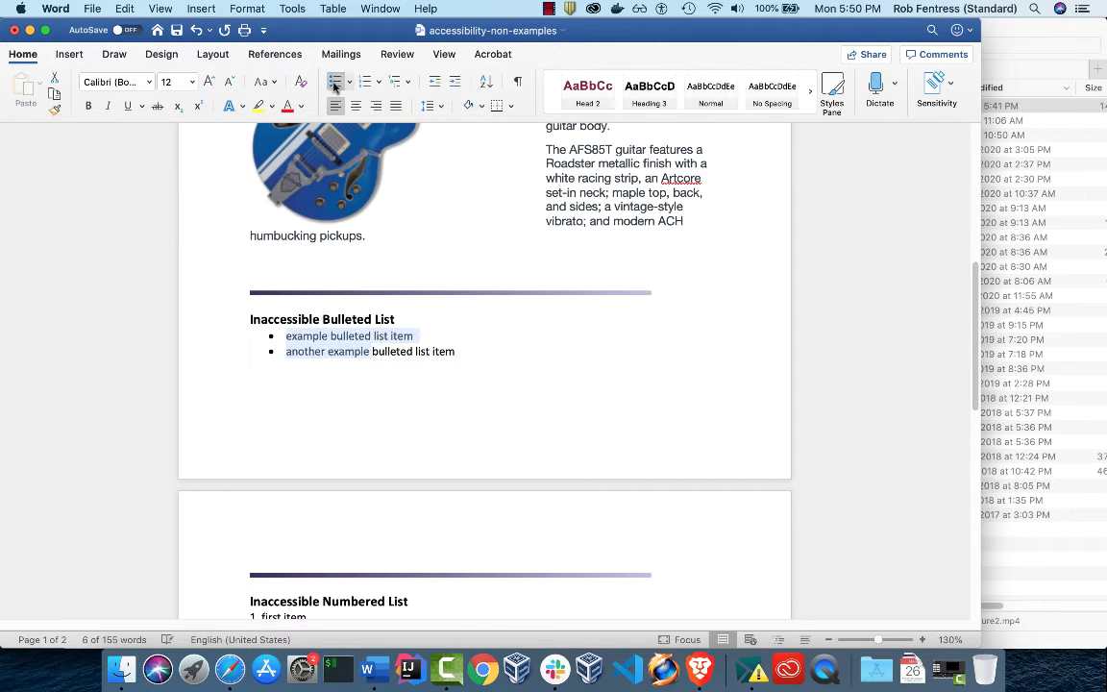
left_click(435, 391)
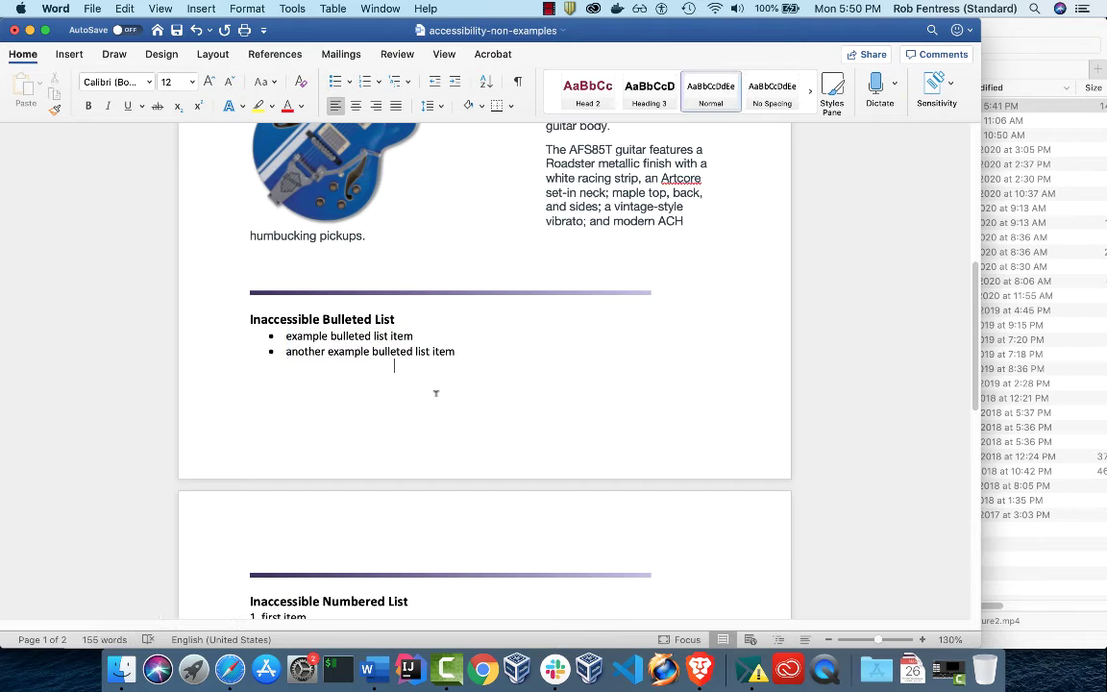
- Convert the manually numbered "first item" and "second item" lines under "Inaccessible Numbered List" into a real numbered list
scroll(436, 397, "down", 4)
scroll(435, 397, "down", 1)
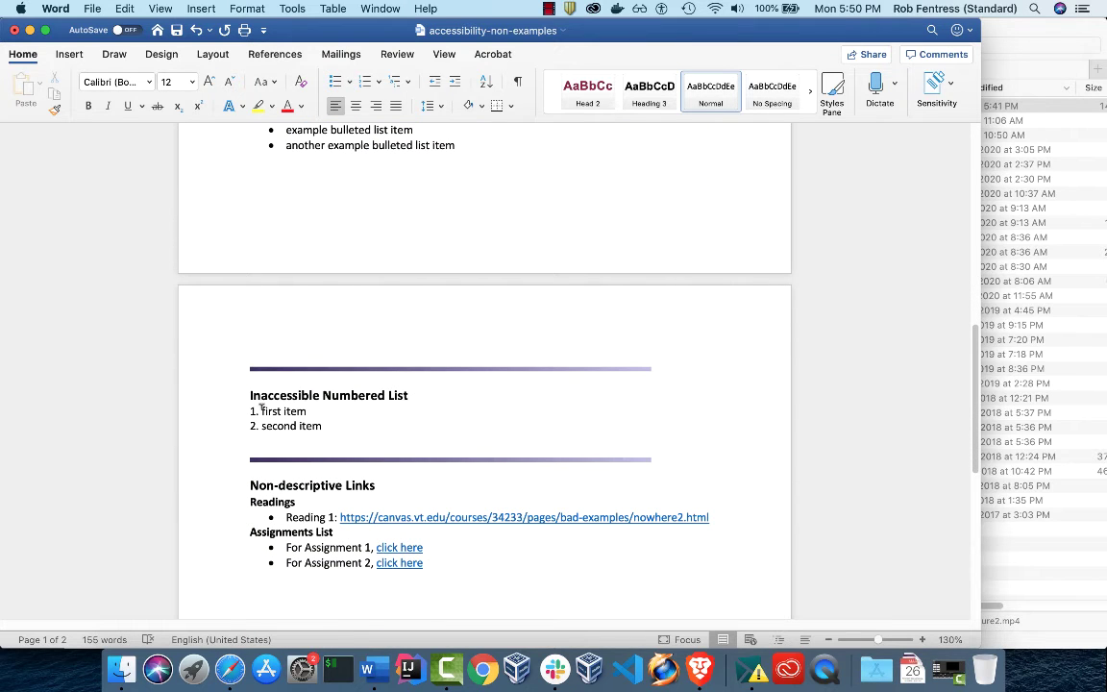
left_click_drag(260, 406, 242, 409)
left_click(298, 424)
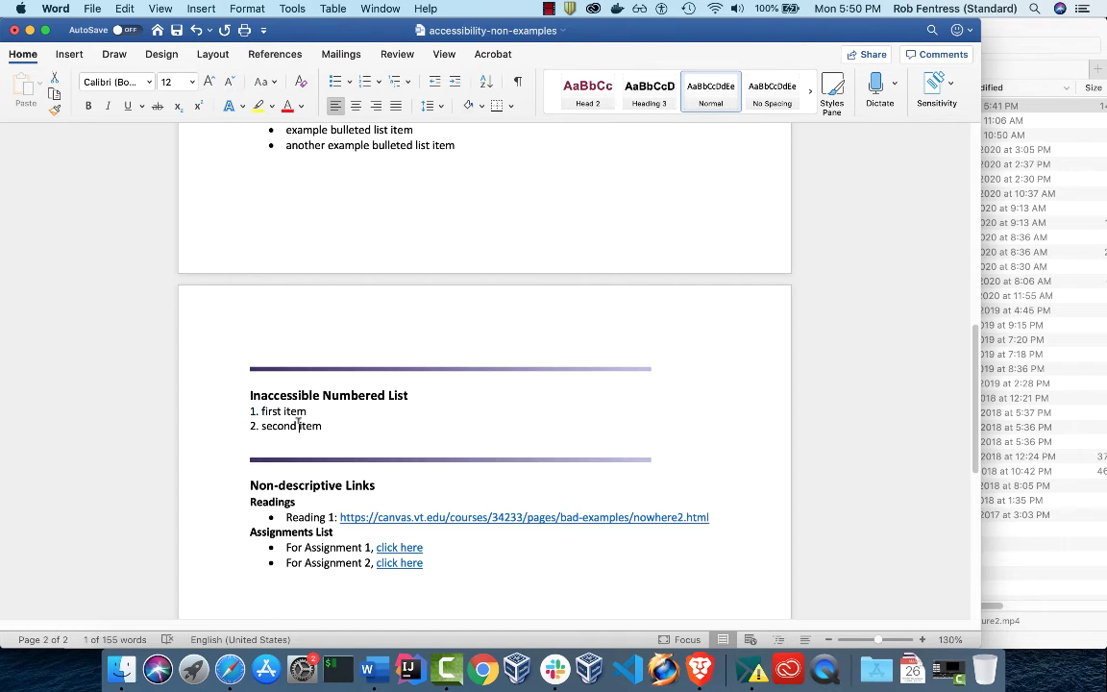
left_click_drag(250, 407, 309, 420)
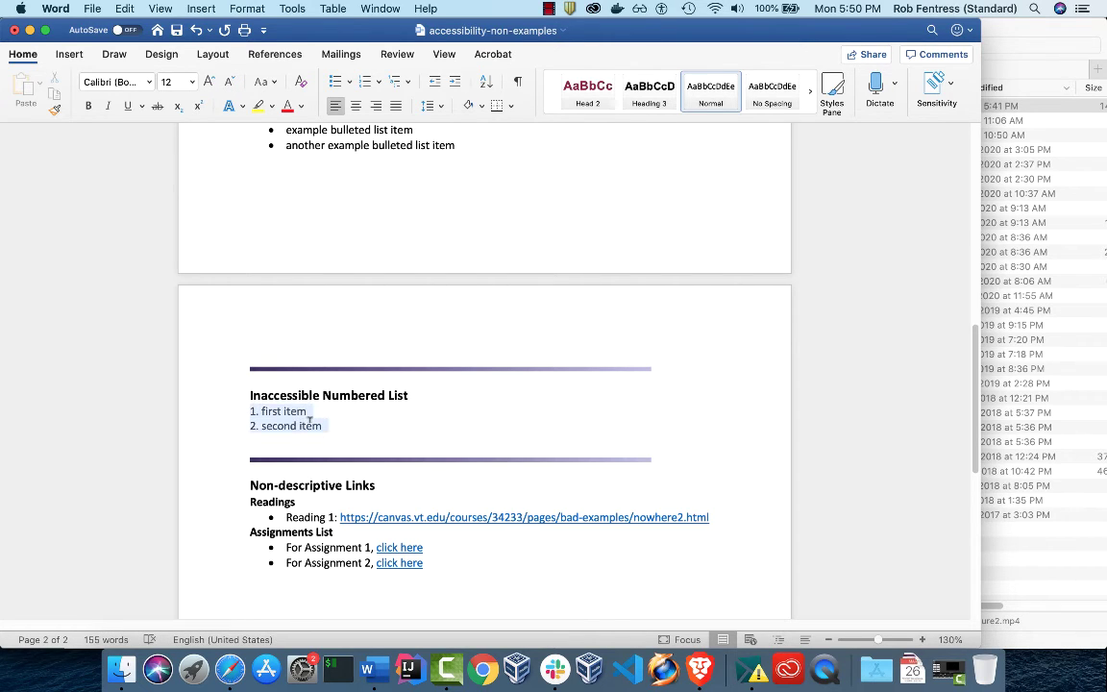
left_click(363, 85)
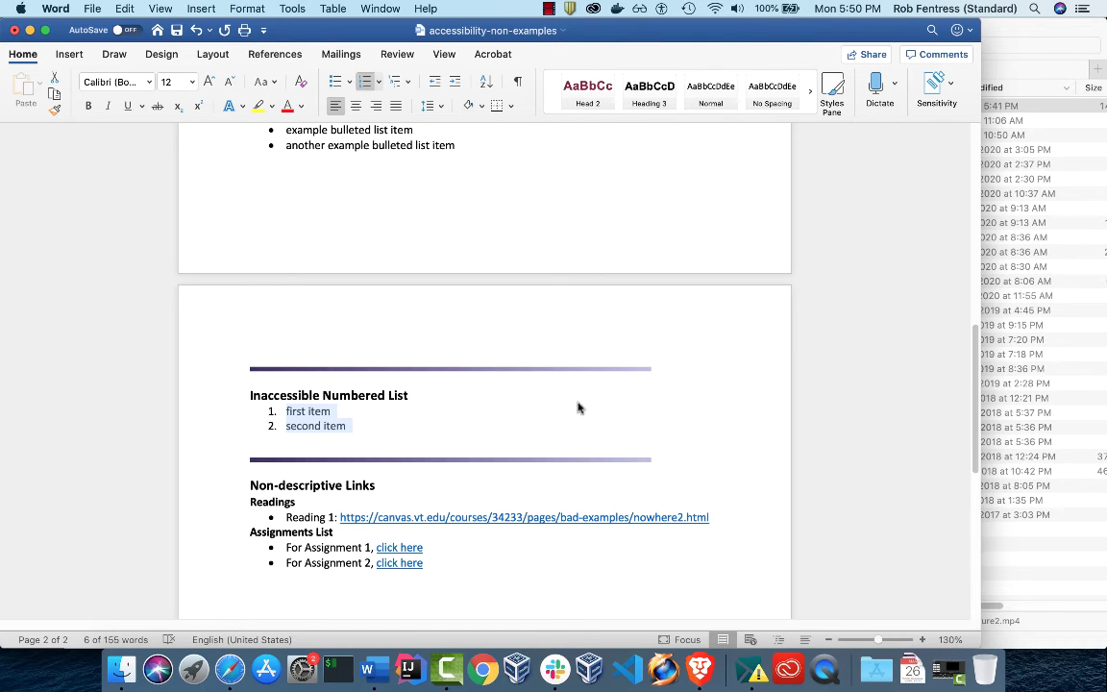